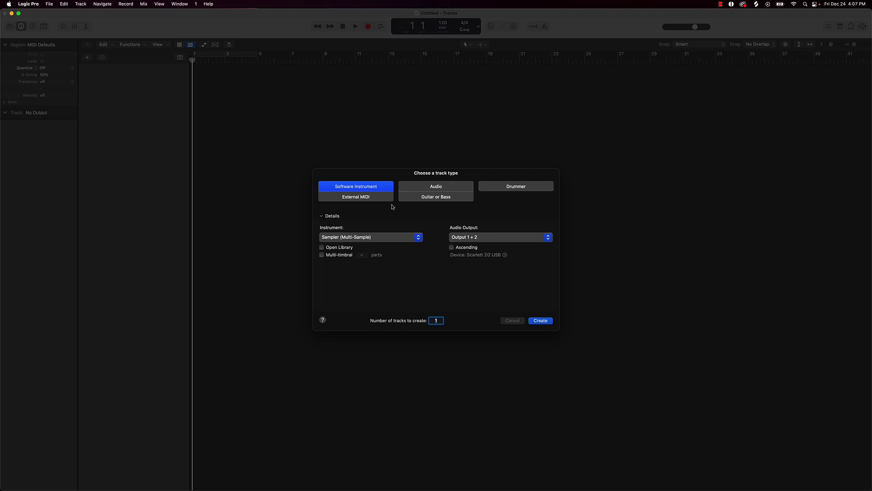
- Create one software instrument track using the stereo Quick Sampler (Single Sample) as its instrument
left_click(364, 237)
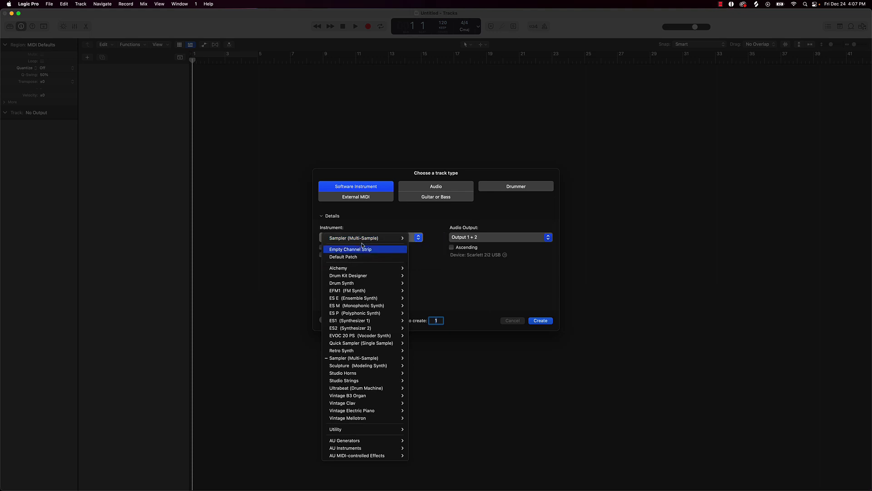
mouse_move(357, 347)
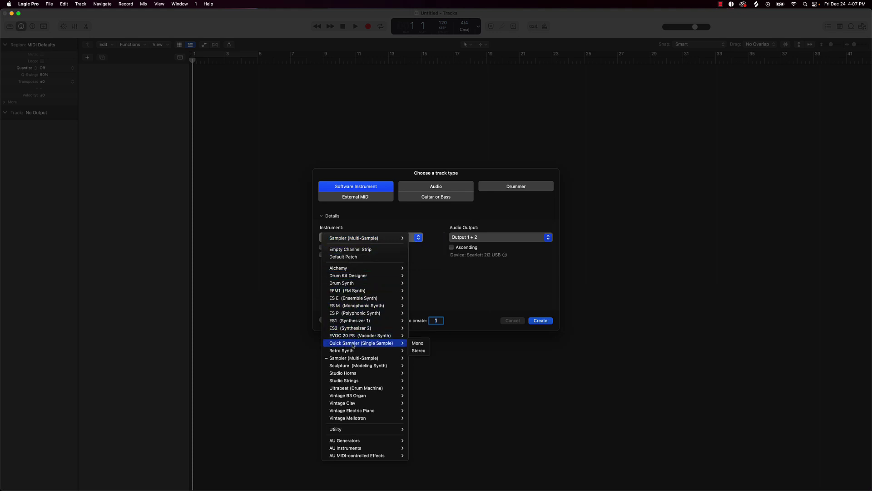
left_click(419, 351)
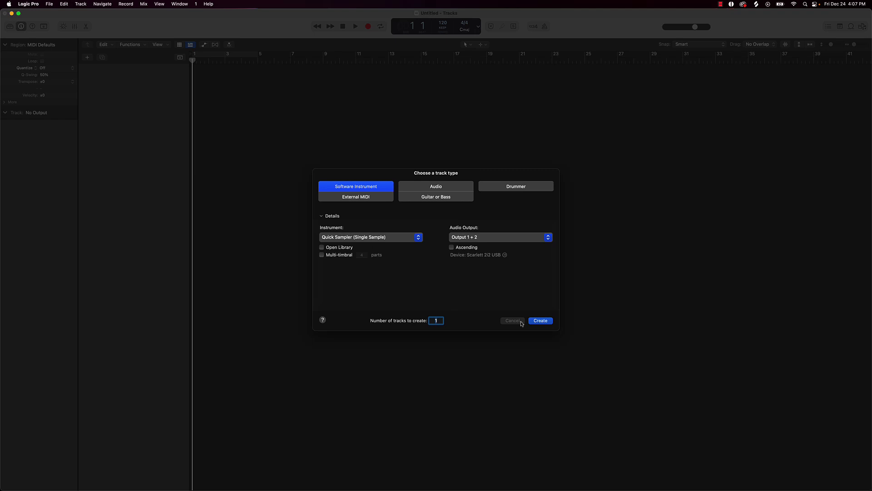
left_click(537, 322)
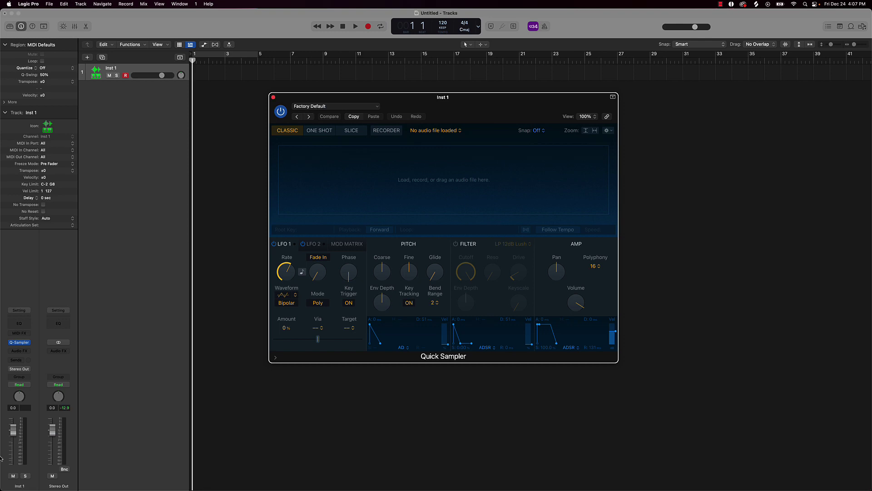
- Load Next Level - Clap 01.wav from Finder's Next Level Claps folder into Quick Sampler with the Original option, then close the plug-in
left_click(41, 477)
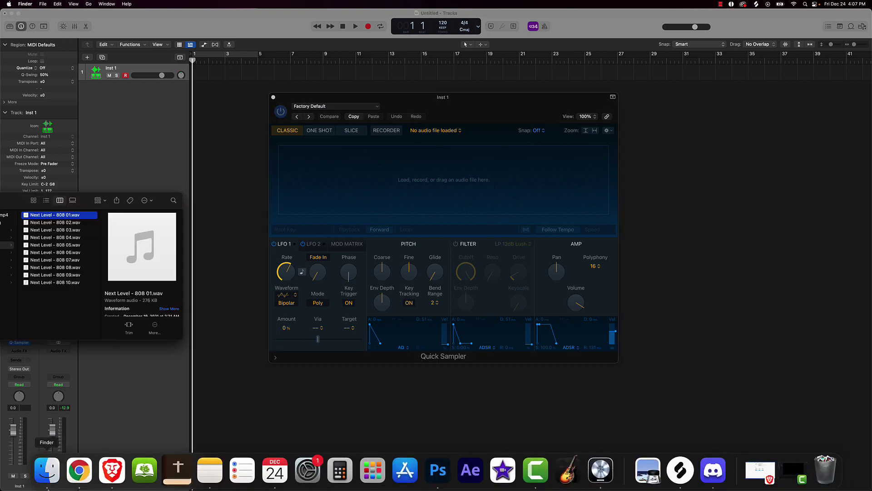
scroll(25, 295, "left", 3)
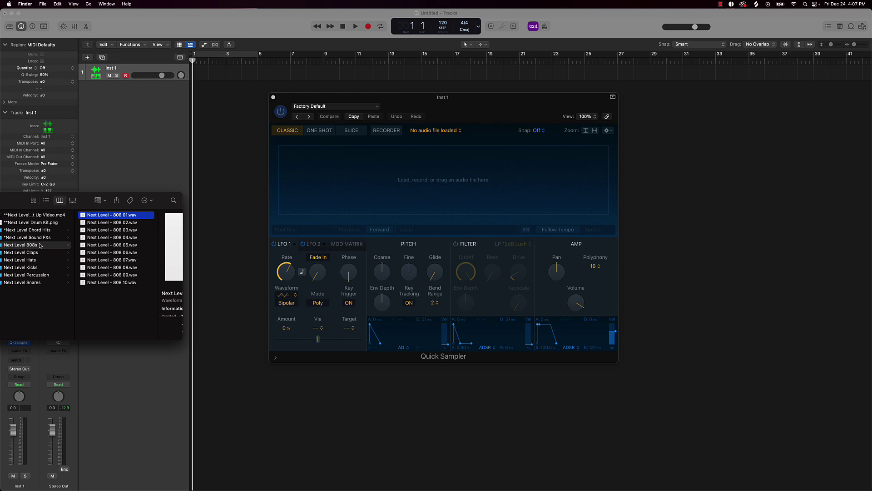
left_click(38, 267)
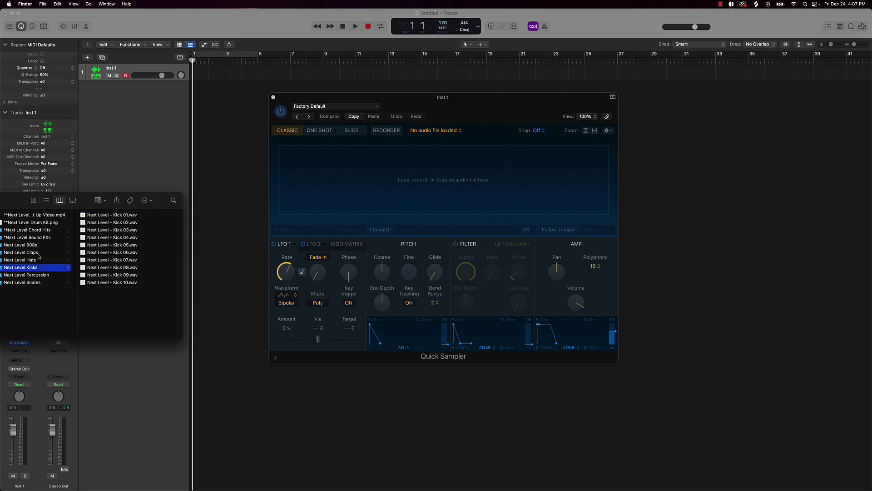
left_click(39, 253)
left_click(104, 216)
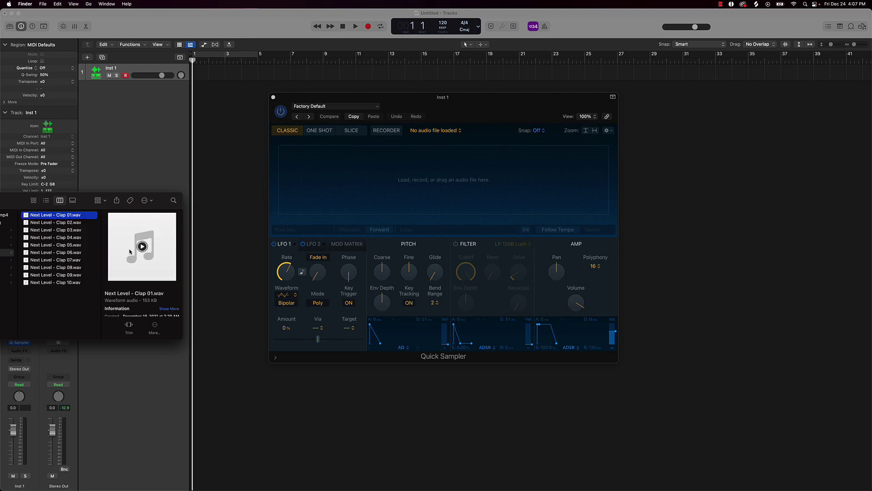
left_click_drag(128, 251, 348, 202)
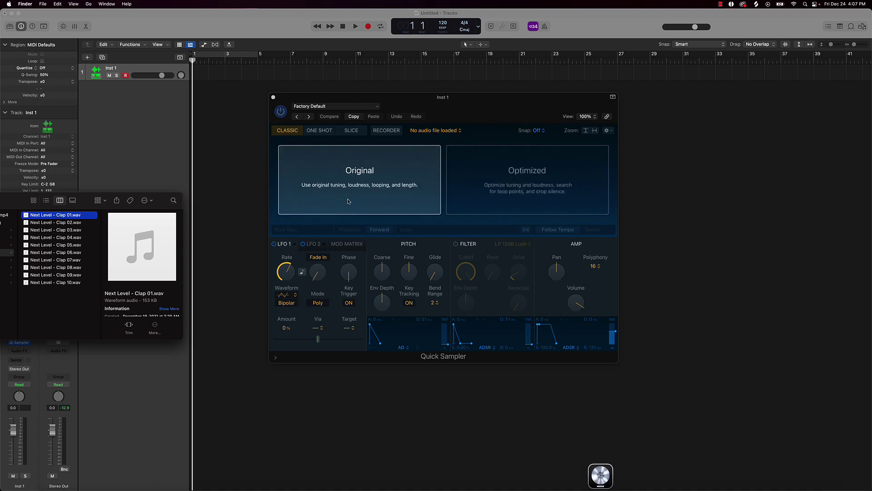
left_click(253, 176)
left_click(273, 98)
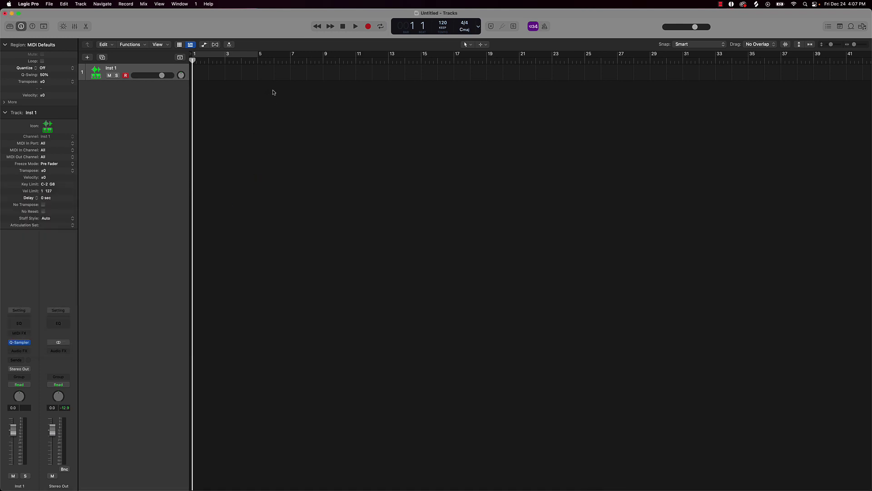
- Turn on the cycle range from bar 1 to bar 5 and set the project tempo to 135
left_click(245, 55)
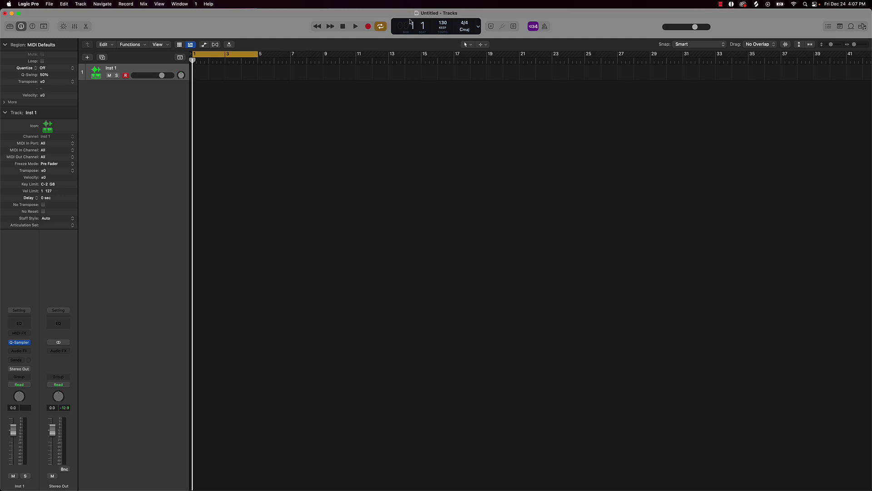
left_click_drag(445, 21, 443, 23)
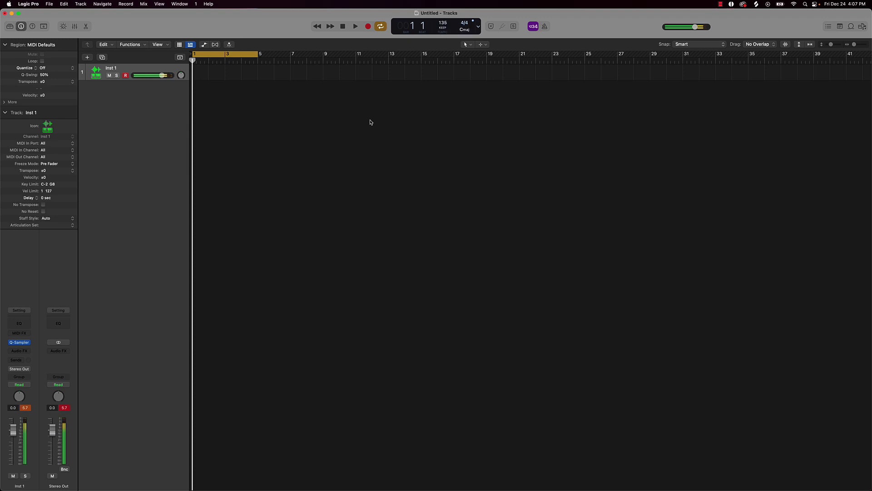
- Show the on-screen musical keyboard in its compact piano layout and place it clear of the first bars of the arrangement
key("super+k")
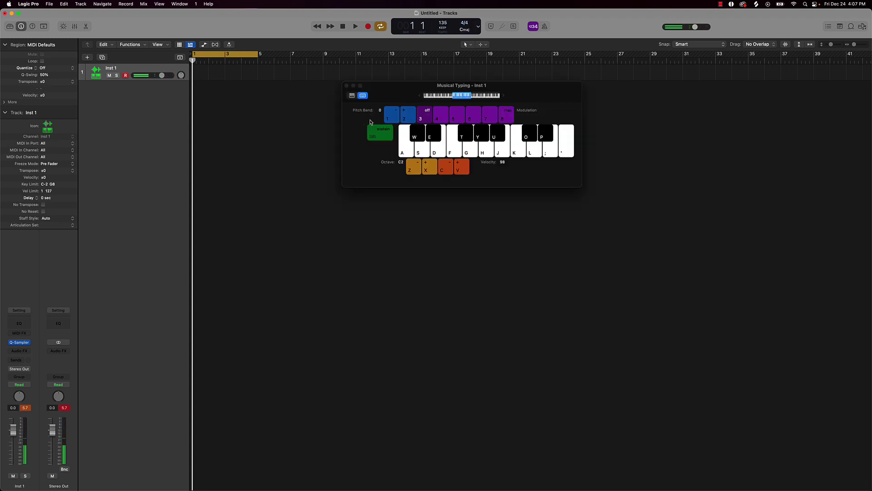
left_click(352, 96)
left_click_drag(382, 93, 577, 85)
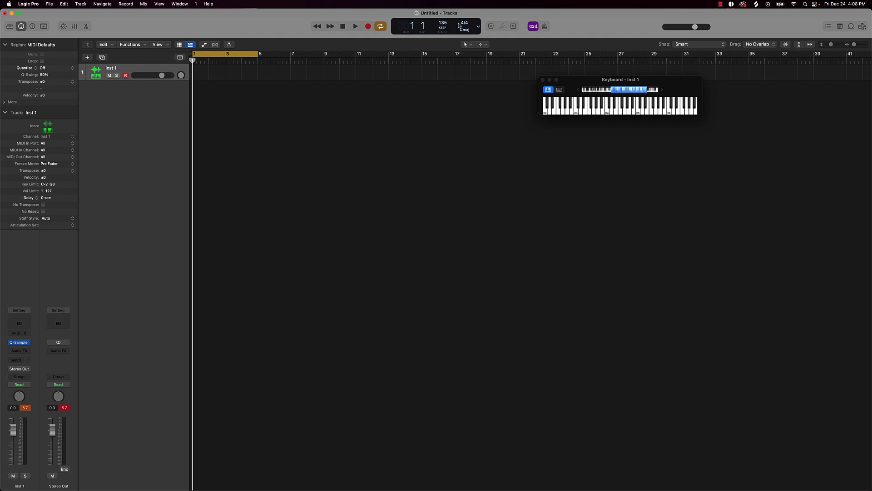
scroll(197, 47, "right", 1)
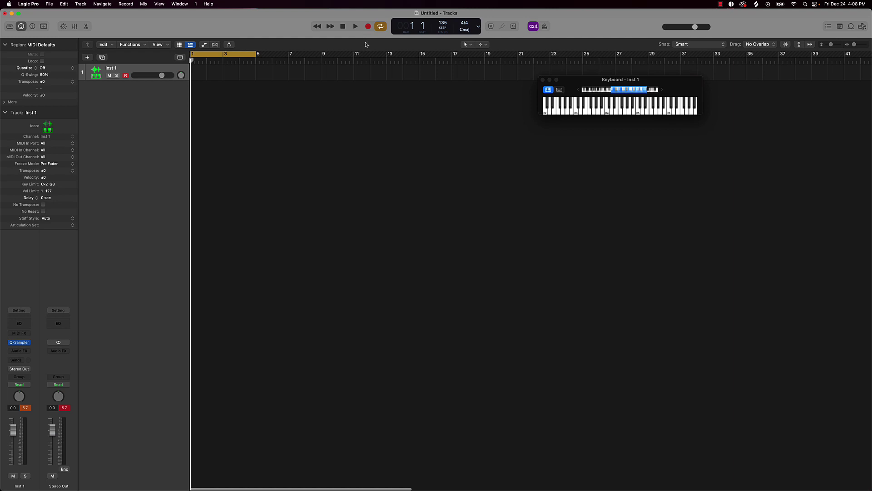
- Record four clap notes on C3, one per bar over four bars, and turn on the metronome
key("a")
key("r")
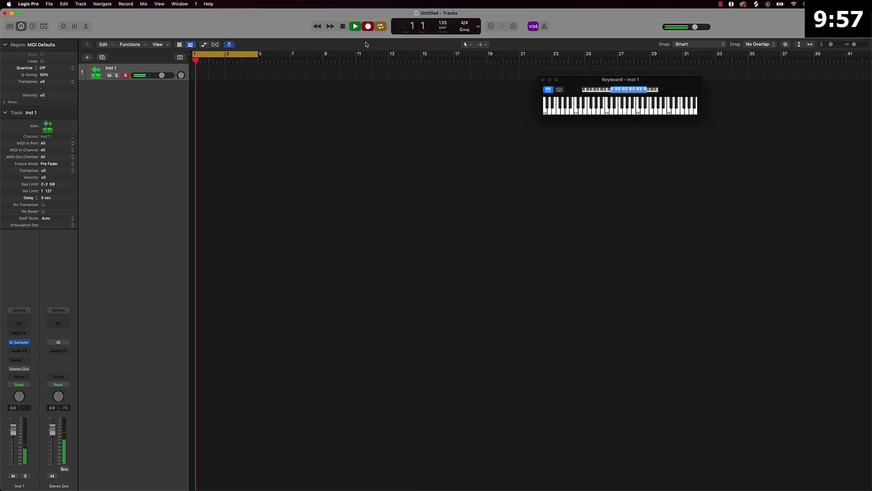
key("a")
key("a")
key("a")
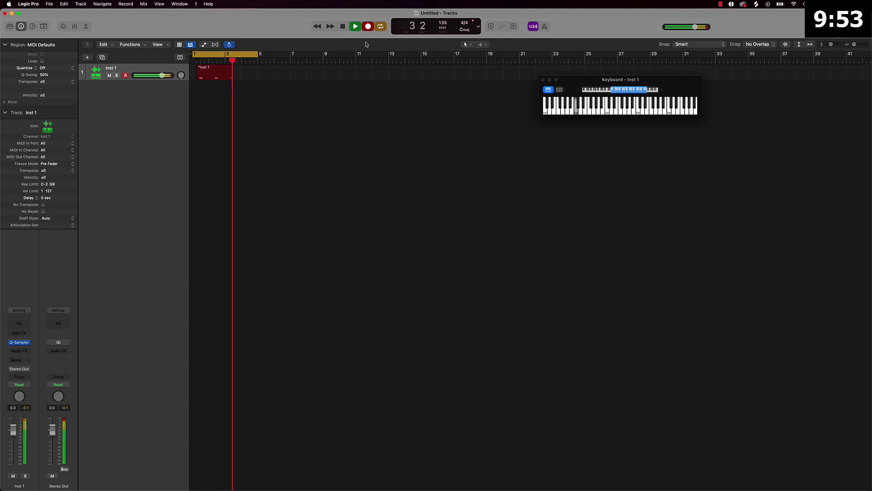
key("a")
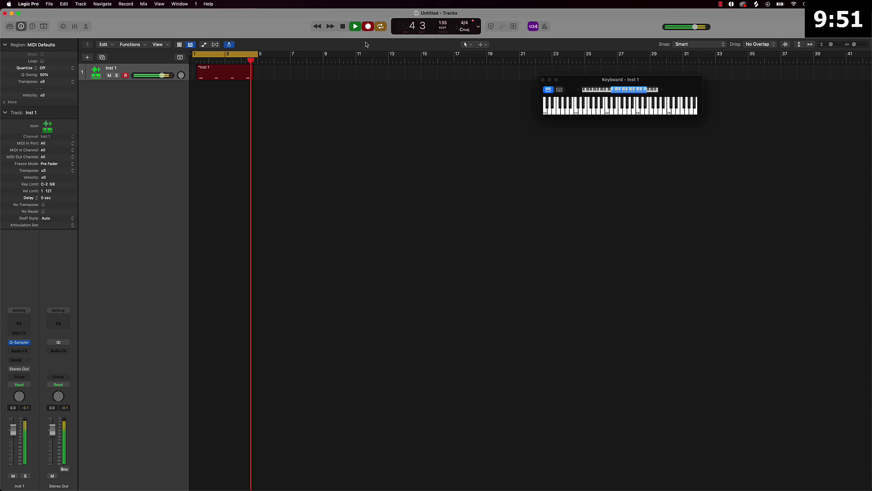
key("space")
left_click(548, 27)
- Quantize all the recorded clap notes to 1/4 Note in the Piano Roll and play the result back
key("e")
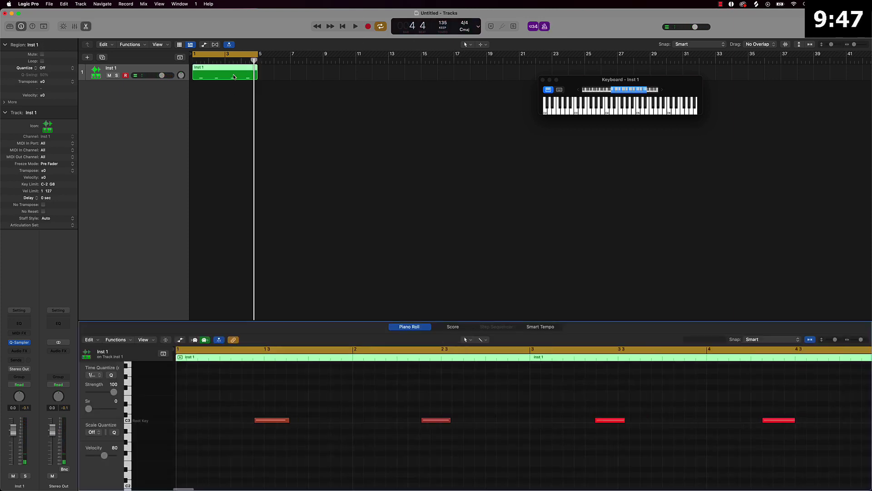
key("super+a")
left_click(101, 375)
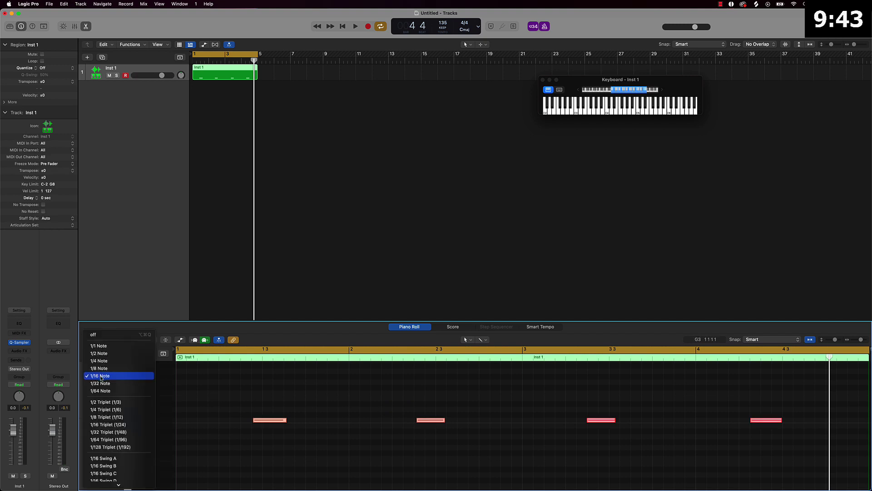
left_click(109, 359)
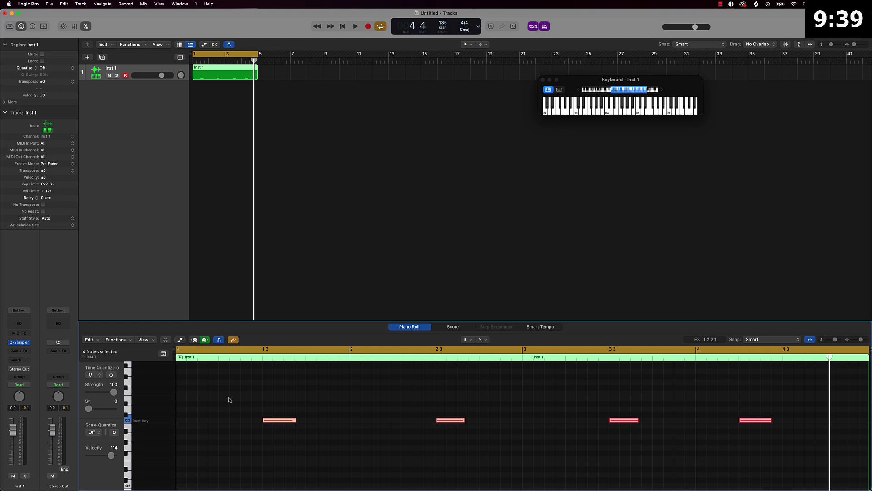
key("space")
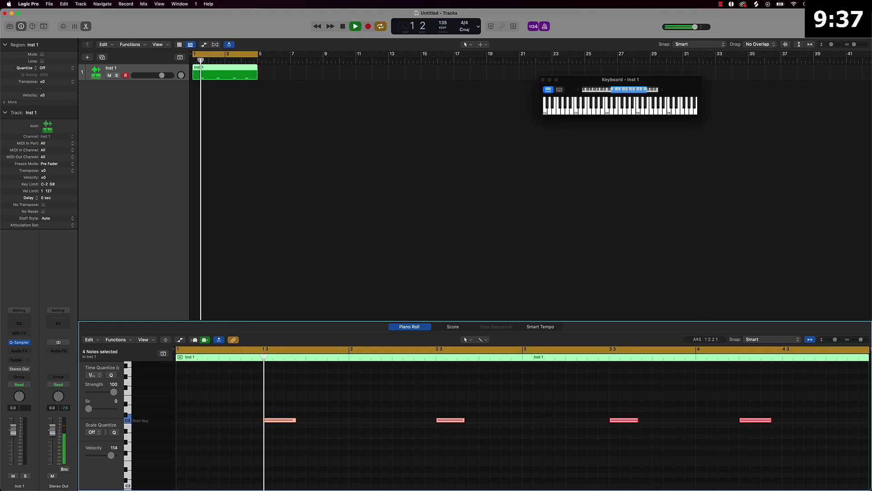
key("space")
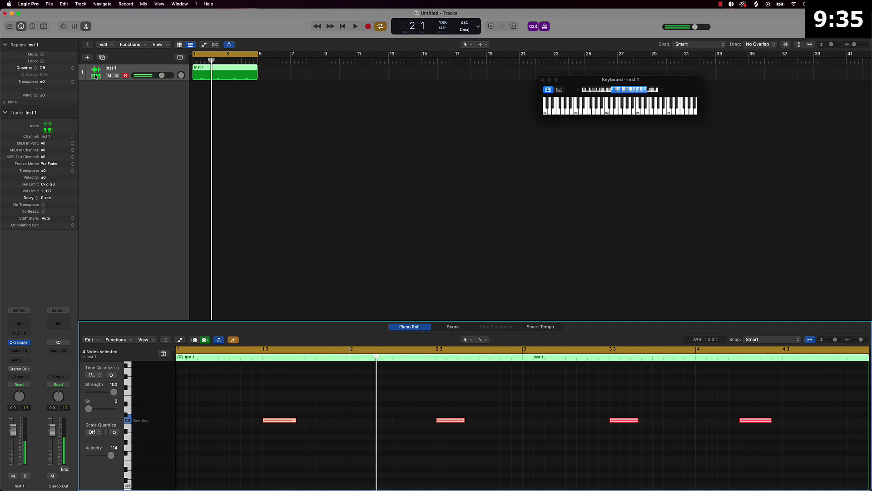
- Add a second Quick Sampler software instrument track and load Next Level - Hat 02.wav from Finder's Next Level Hats folder into it
left_click(87, 57)
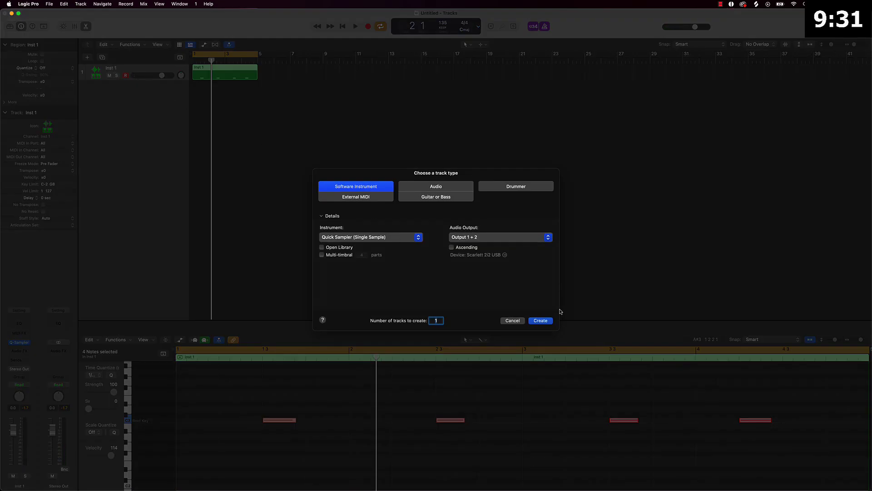
left_click(541, 321)
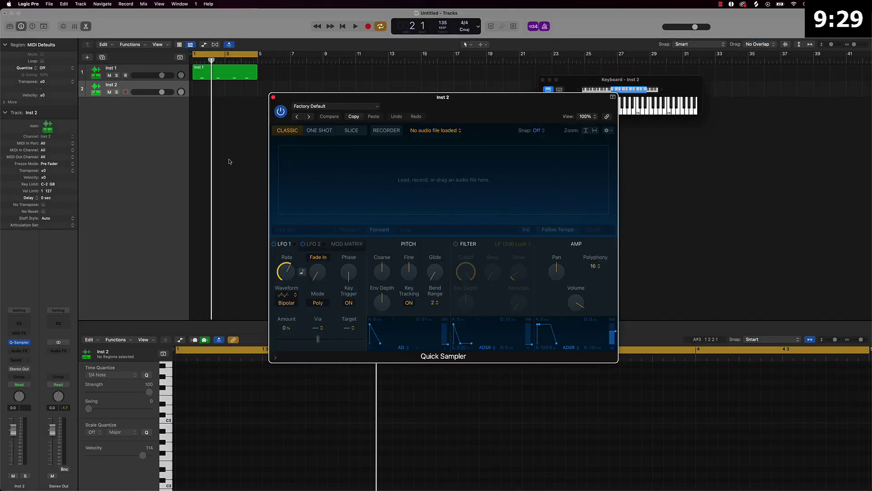
mouse_move(139, 489)
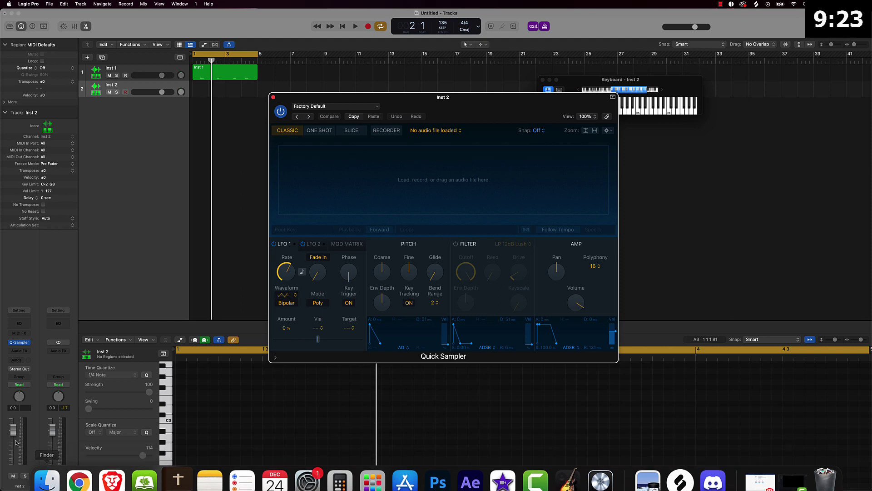
left_click(49, 477)
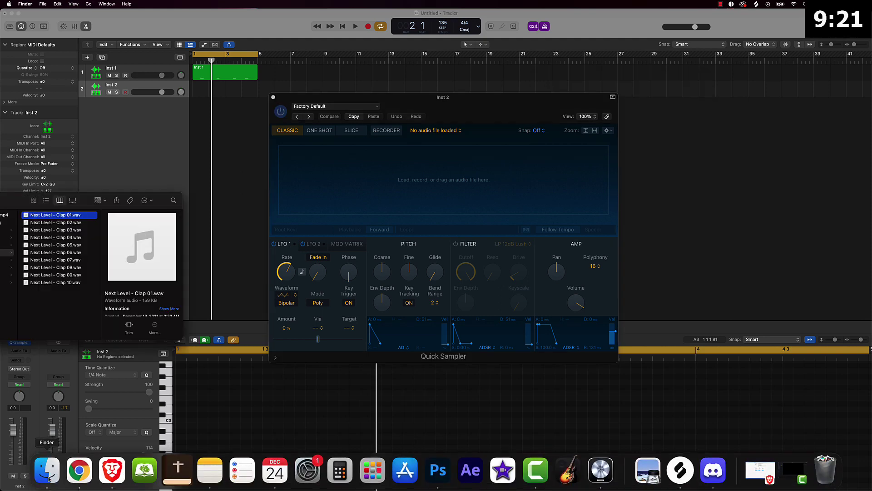
scroll(50, 238, "left", 2)
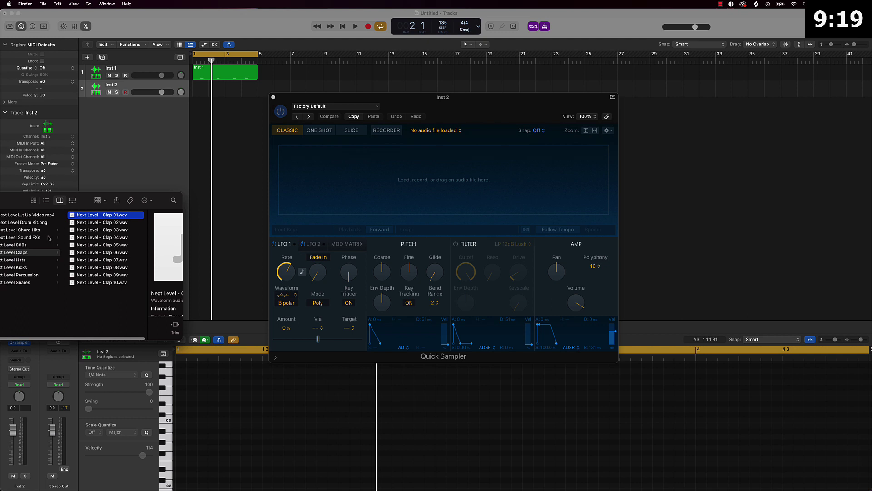
left_click(31, 259)
left_click(105, 222)
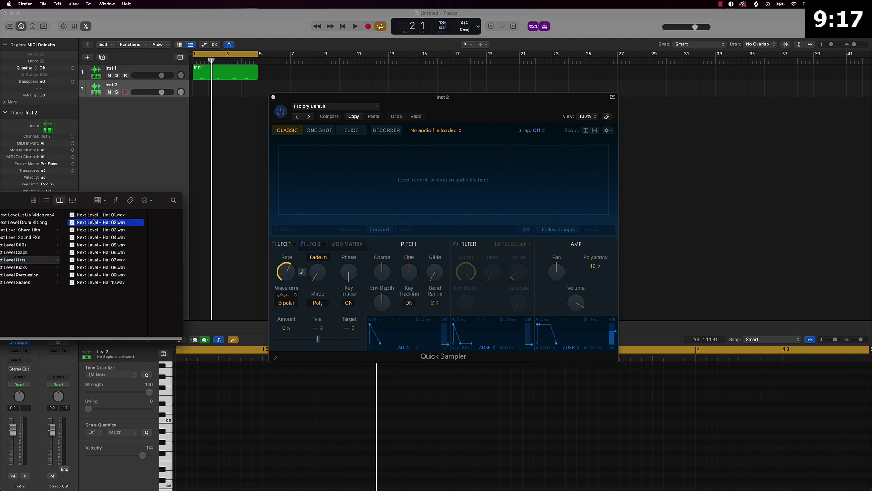
left_click_drag(71, 222, 371, 212)
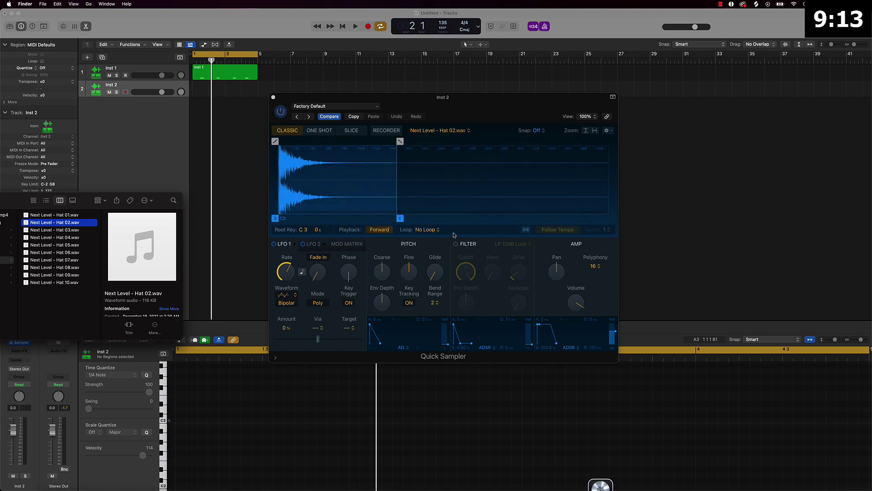
left_click(273, 98)
left_click(228, 157)
key("super+k")
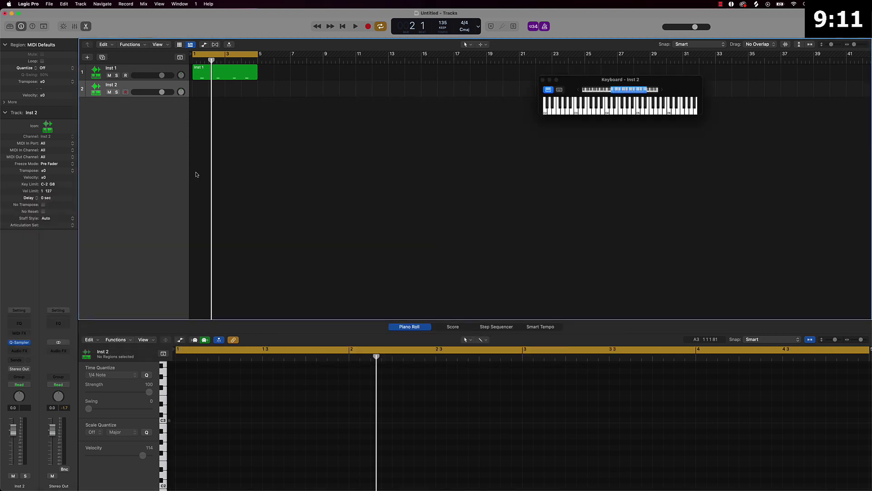
- Create a Step Sequencer pattern on the hat track with every other step of the C3 row on, starting at step 1
left_click(496, 326)
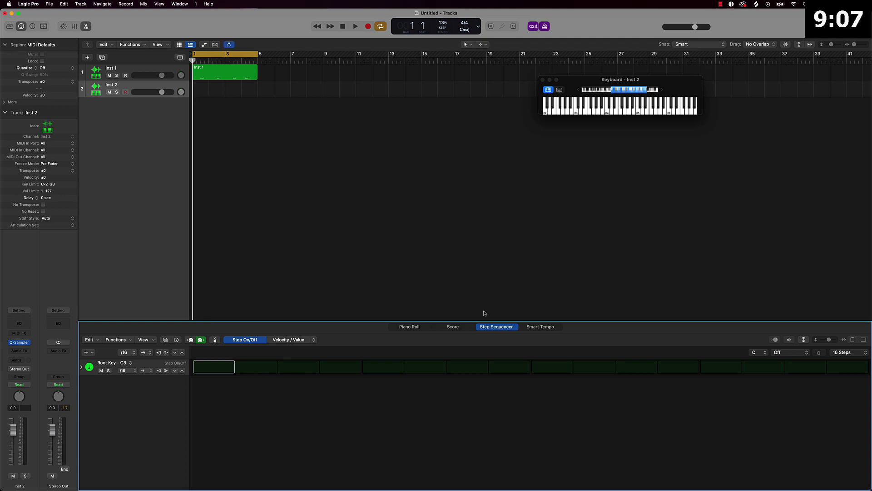
left_click(221, 370)
left_click(310, 370)
left_click(383, 371)
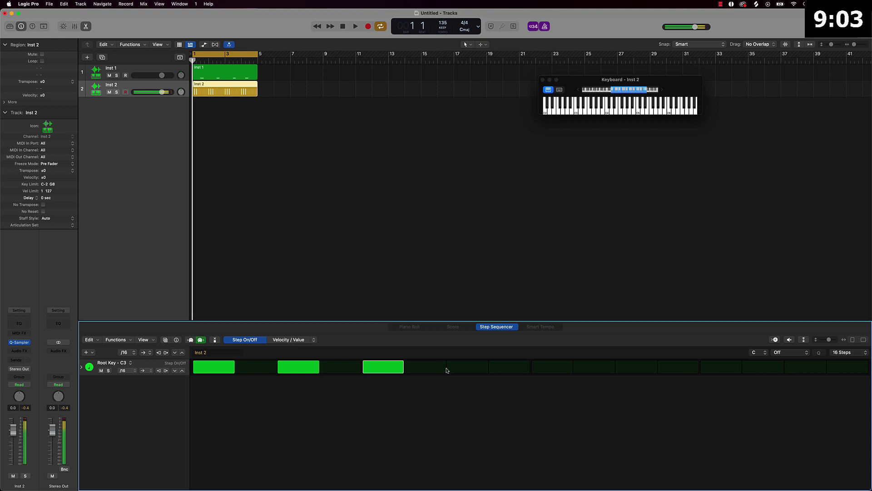
left_click(459, 367)
left_click(562, 365)
left_click(631, 366)
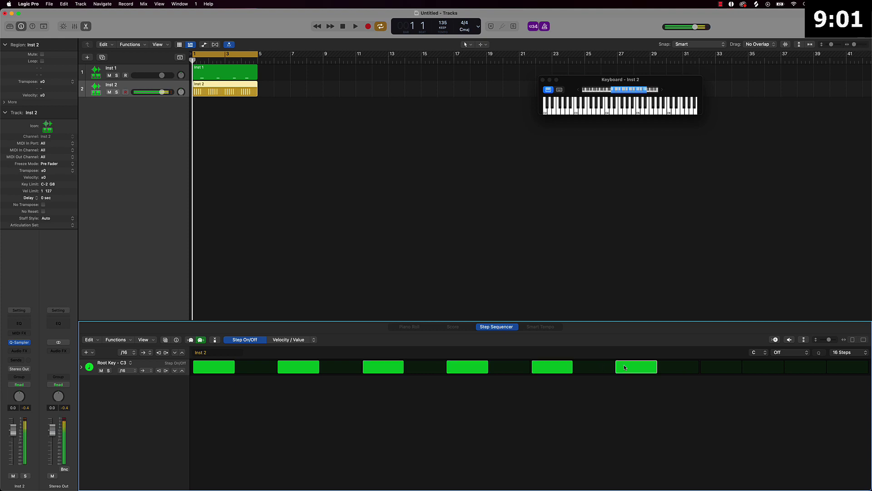
left_click(717, 365)
left_click(811, 366)
- Extend the hat pattern to 64 steps and turn on extra hits at steps 2, 24, 46 and 62
left_click(850, 352)
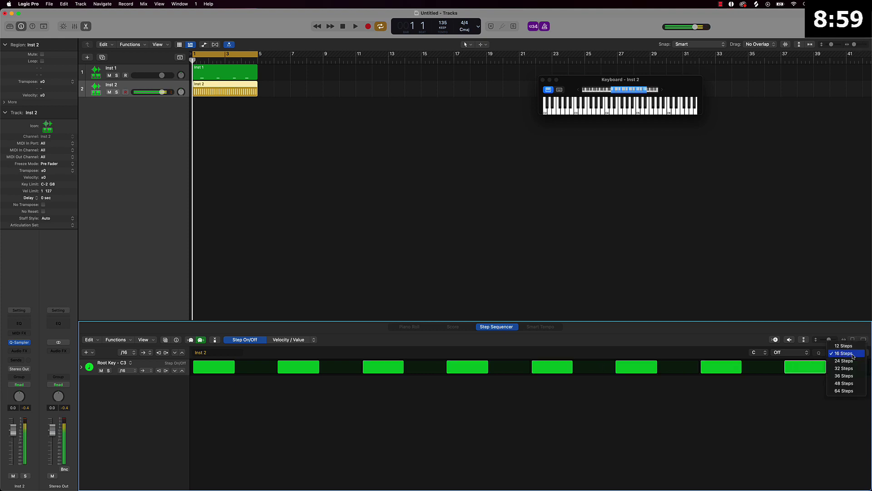
left_click(852, 393)
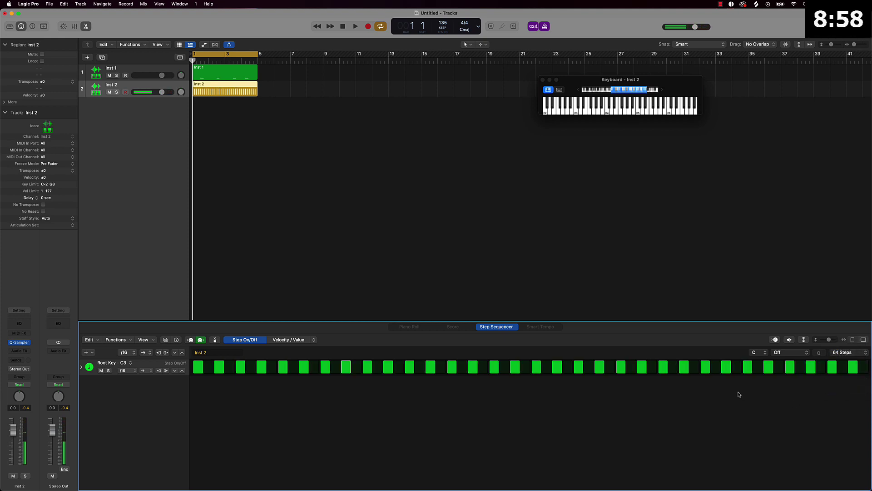
left_click(209, 367)
left_click(440, 367)
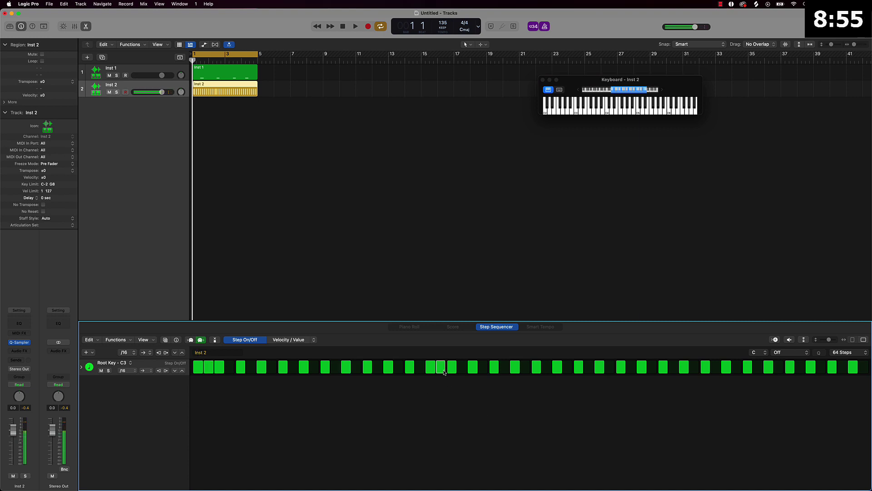
left_click(673, 367)
left_click(842, 367)
key("space")
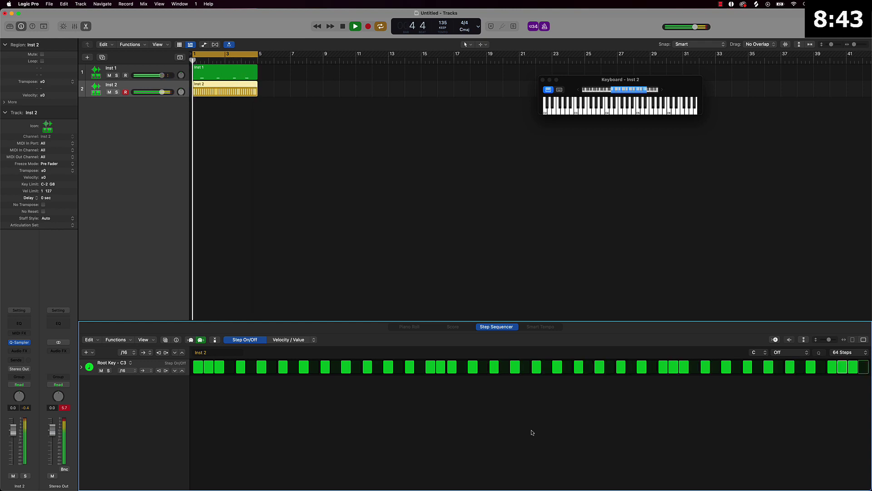
key("space")
- Move the last clap note in the Piano Roll to beat 3 of bar 4 and play the loop back
left_click(207, 69)
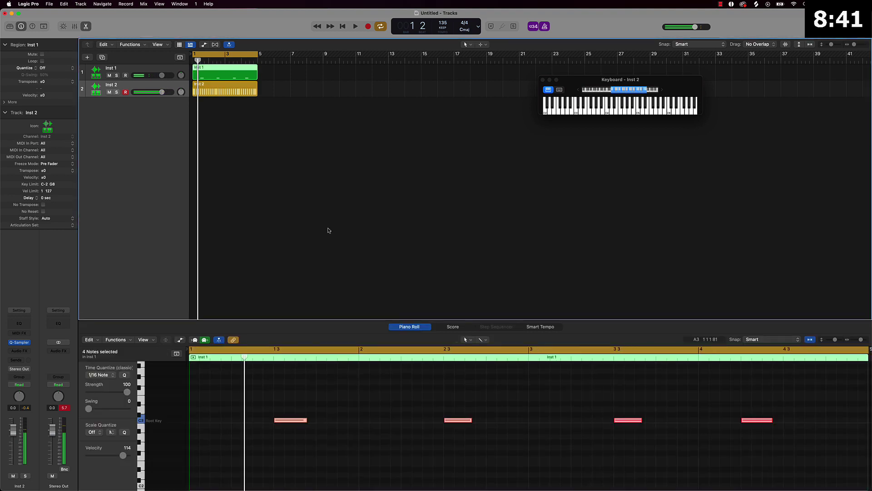
scroll(759, 457, "right", 2)
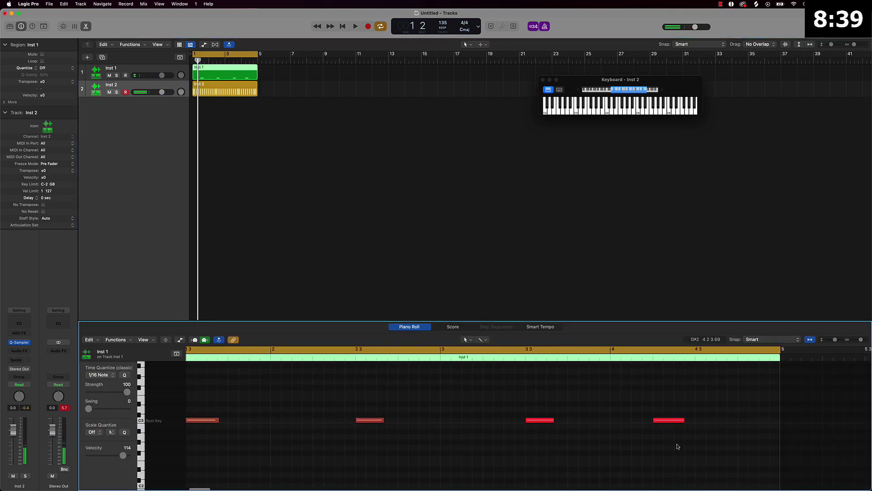
left_click(682, 420)
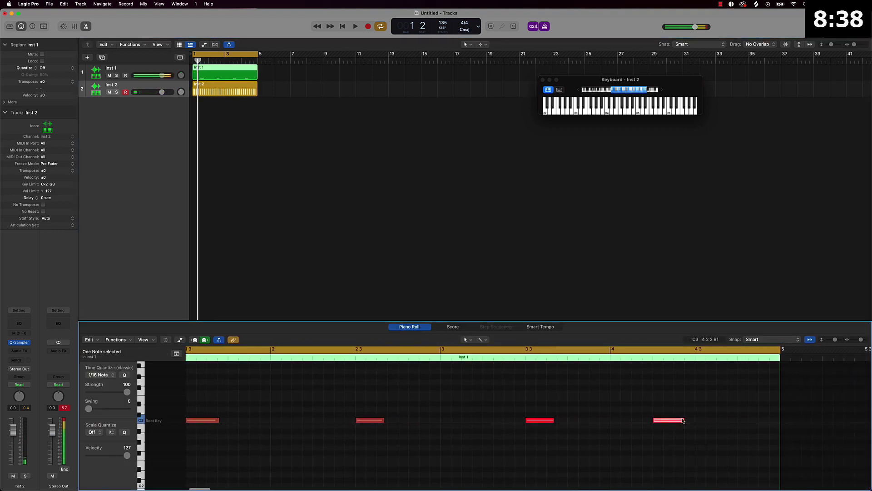
left_click(657, 425)
key("space")
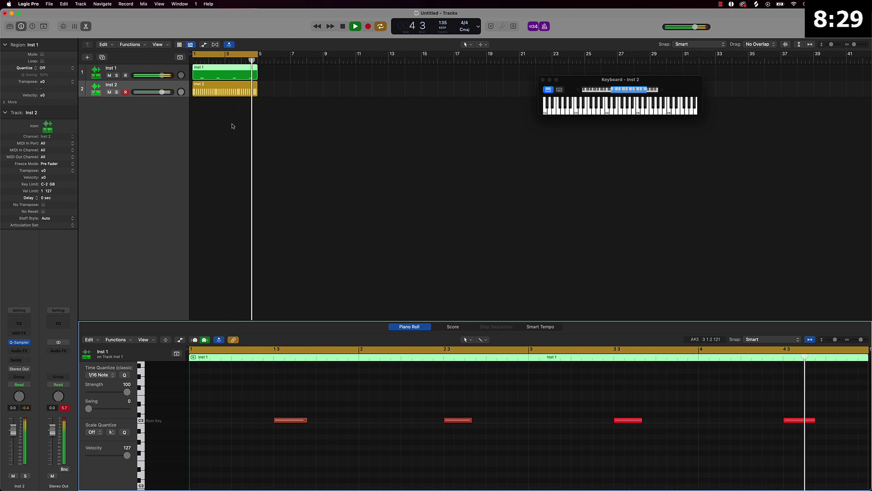
key("space")
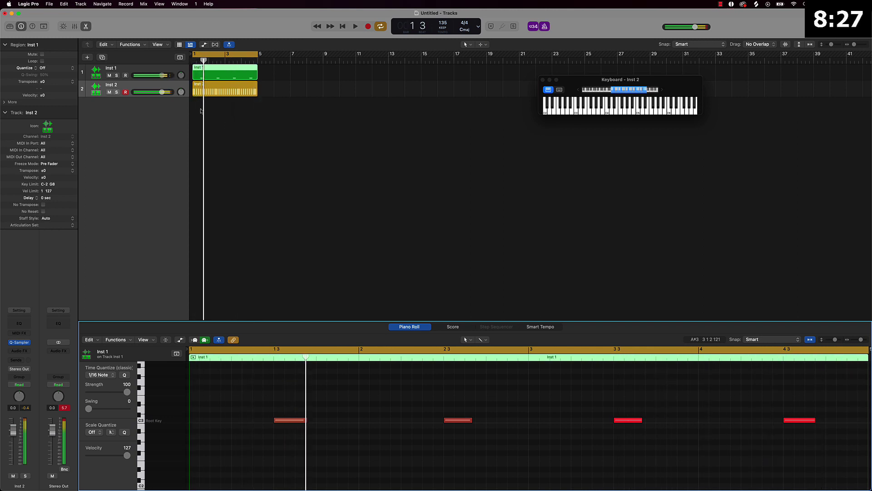
- Rename track Inst 2 as Hat and track Inst 1 as Clap
double_click(119, 86)
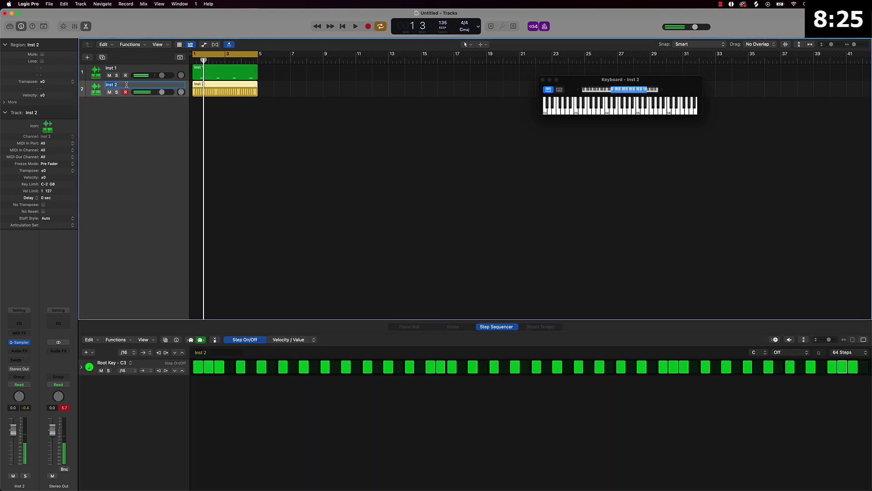
type("Hat")
key("Return")
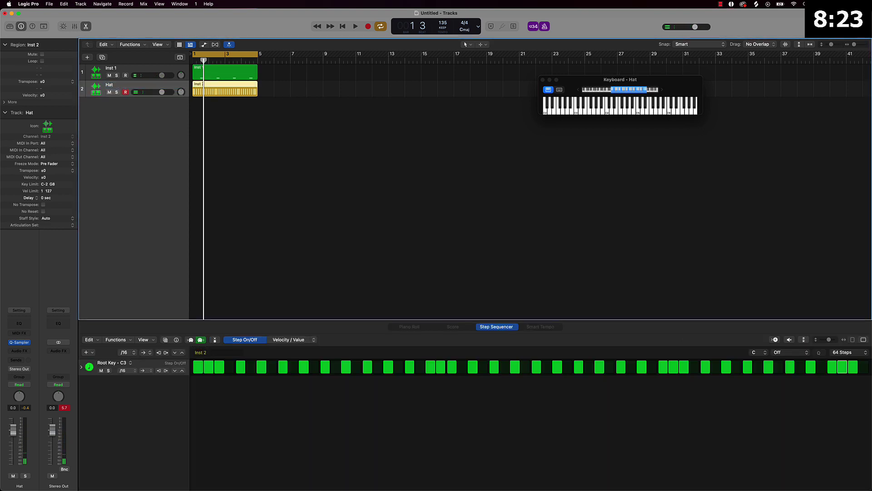
double_click(110, 68)
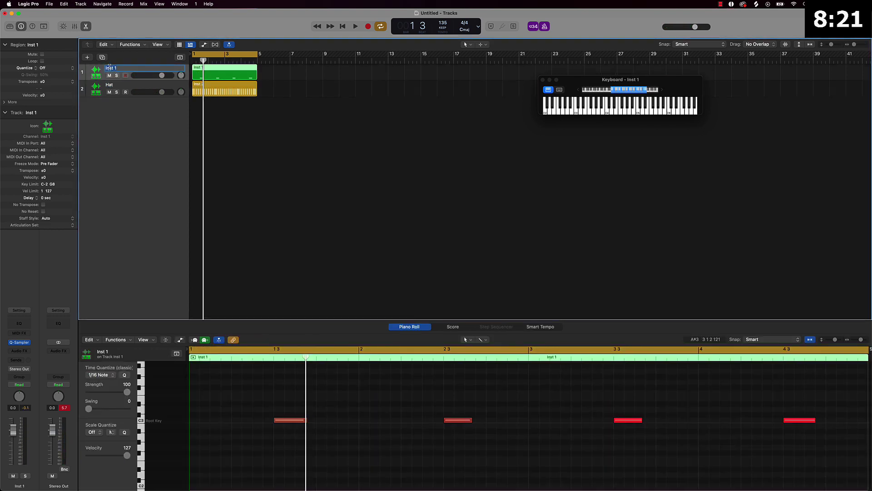
type("Clap")
key("Return")
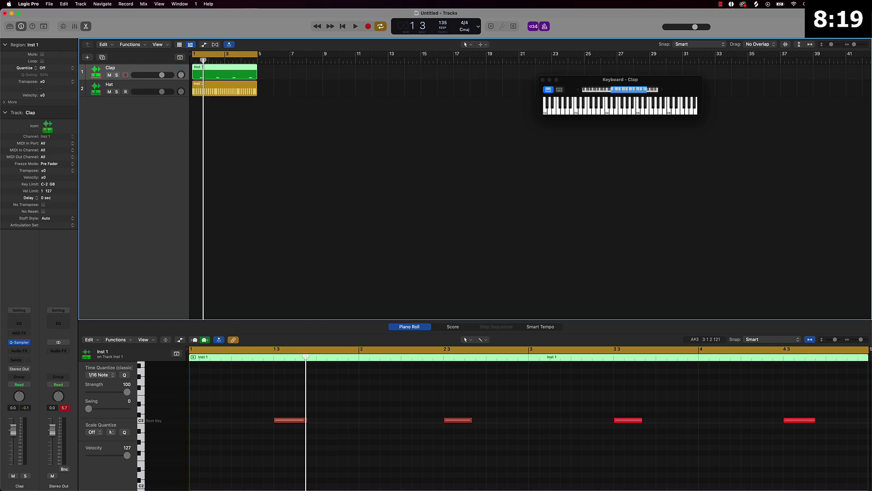
- Add a third Quick Sampler software instrument track and open the Next Level Kicks folder in Finder
left_click(85, 58)
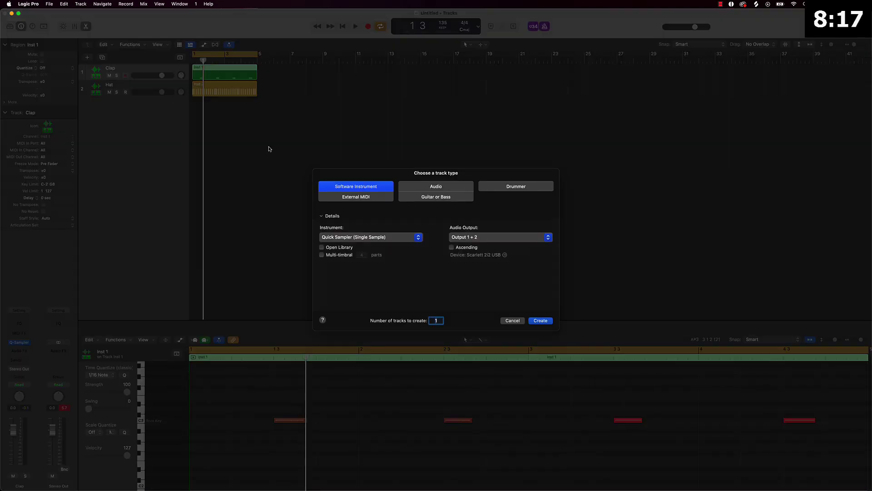
left_click(536, 321)
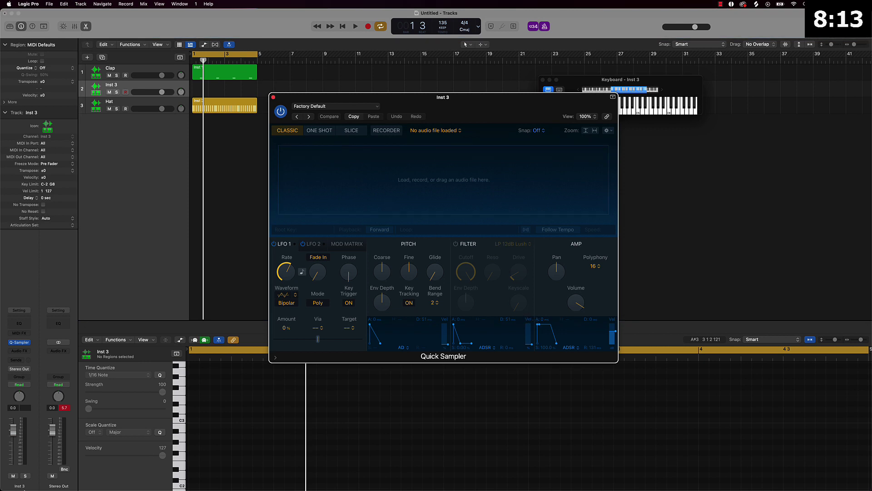
left_click(45, 475)
scroll(32, 249, "left", 3)
left_click(60, 267)
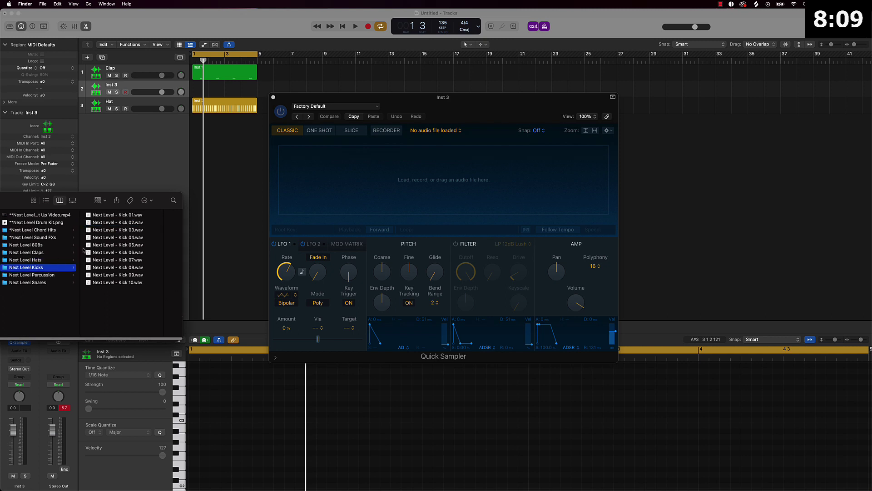
- Audition the kick samples in the Next Level Kicks folder, from Kick 01 through Kick 08
left_click(114, 222)
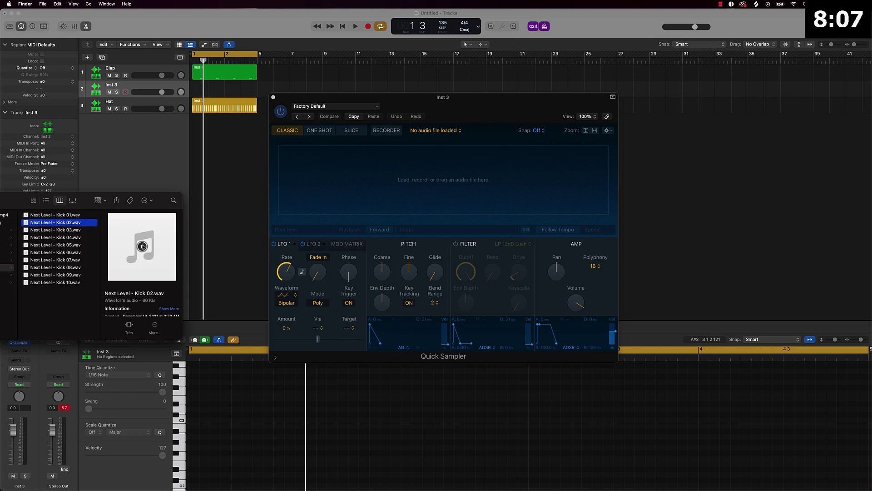
key("Up")
left_click(142, 247)
left_click(66, 245)
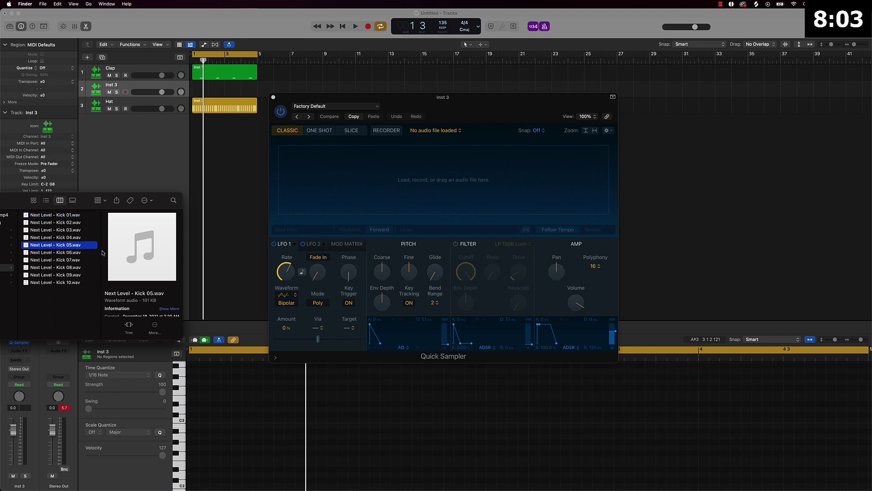
left_click(80, 255)
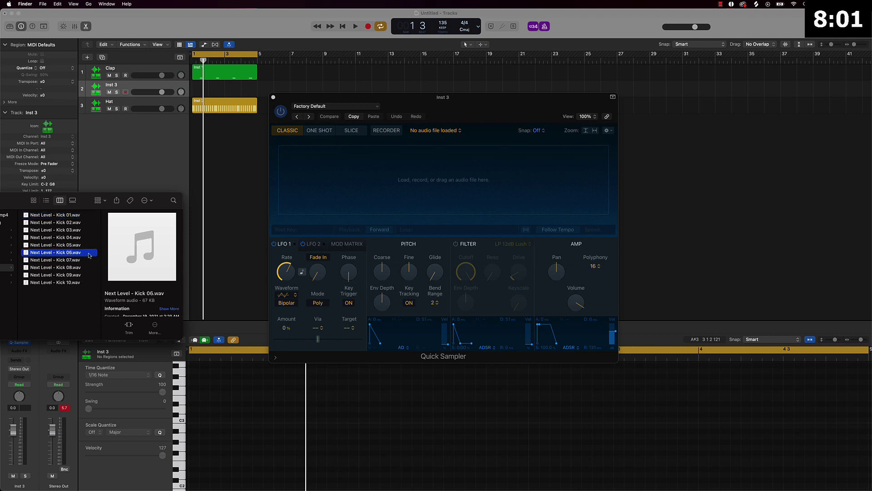
left_click(88, 259)
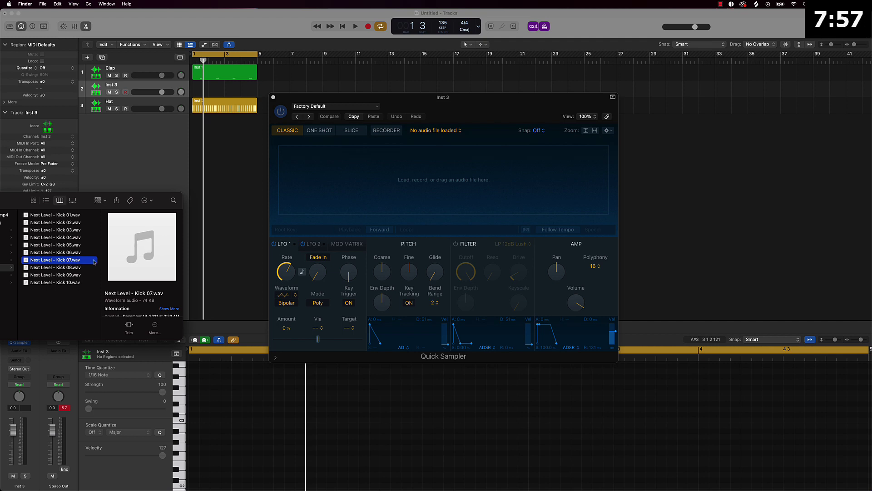
left_click(77, 267)
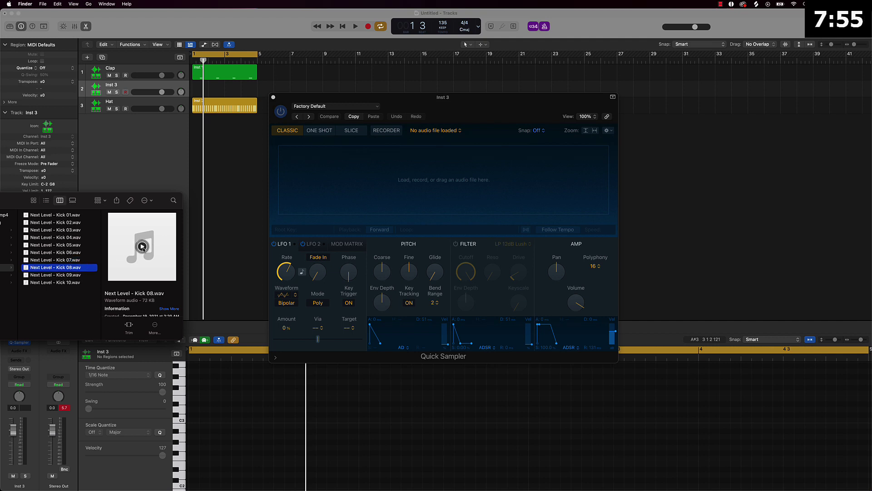
key("Up")
key("Up")
key("Up")
key("Up")
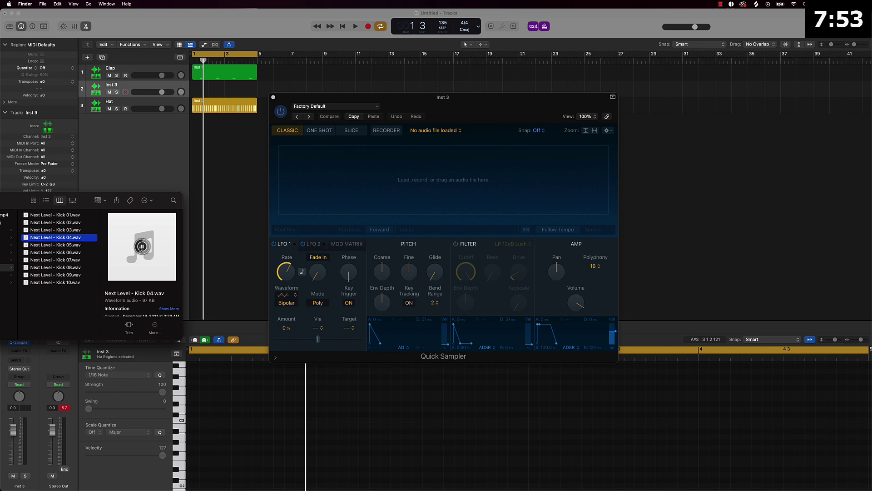
key("Down")
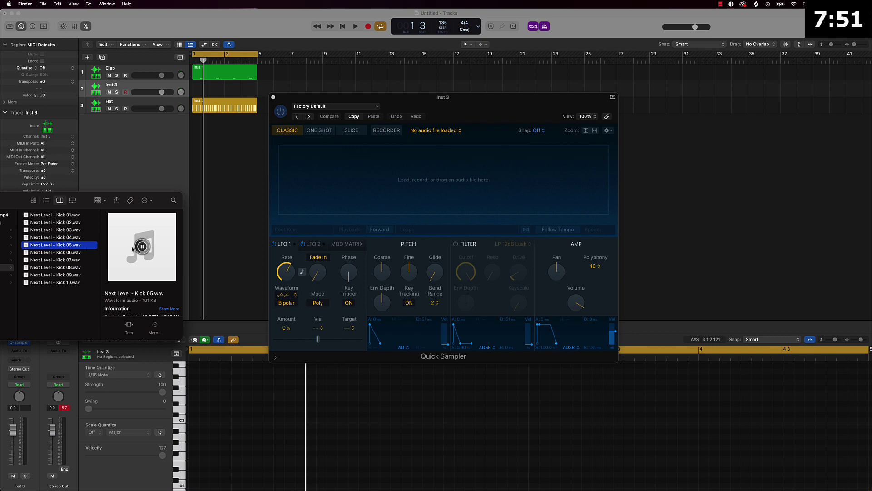
- Load Next Level - Kick 05.wav into the new track's Quick Sampler and play the loop with the on-screen keyboard ready
left_click_drag(65, 247, 493, 204)
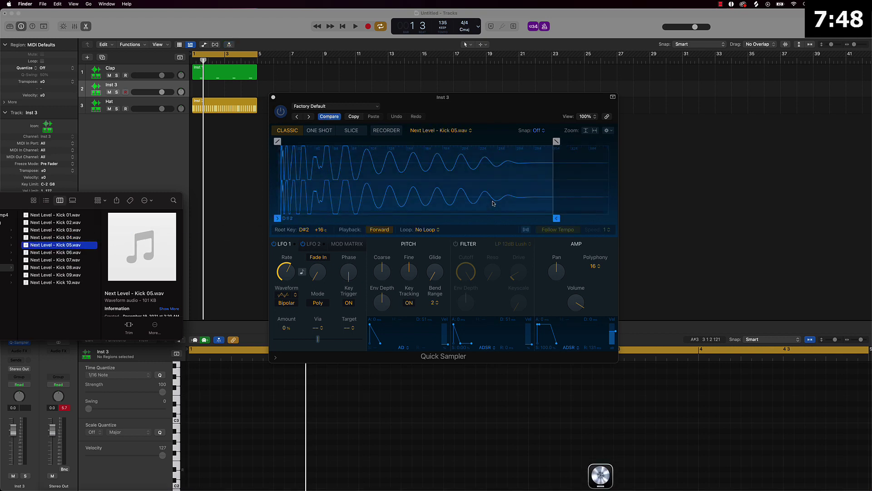
left_click(439, 221)
key("super+k")
key("space")
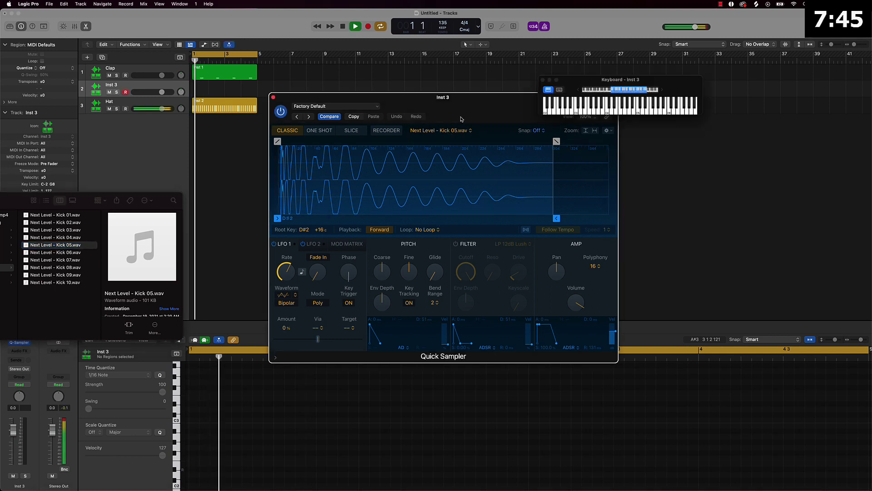
left_click(257, 234)
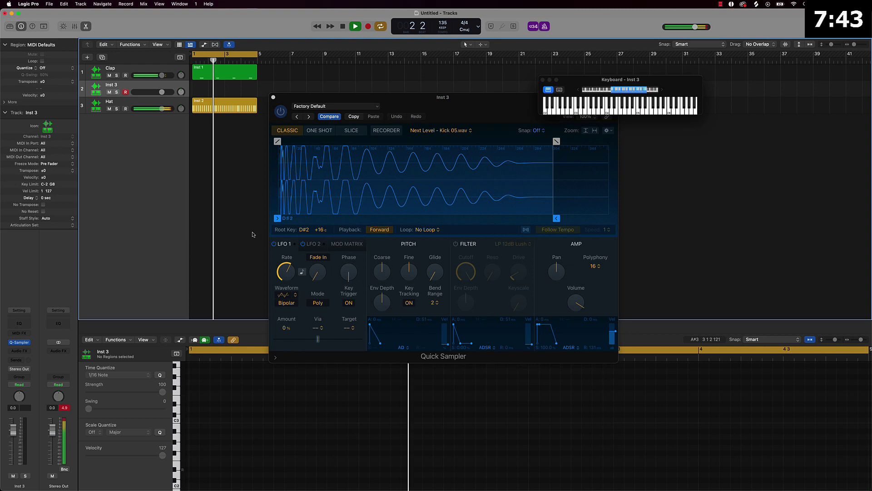
key("super+w")
key("space")
key("Return")
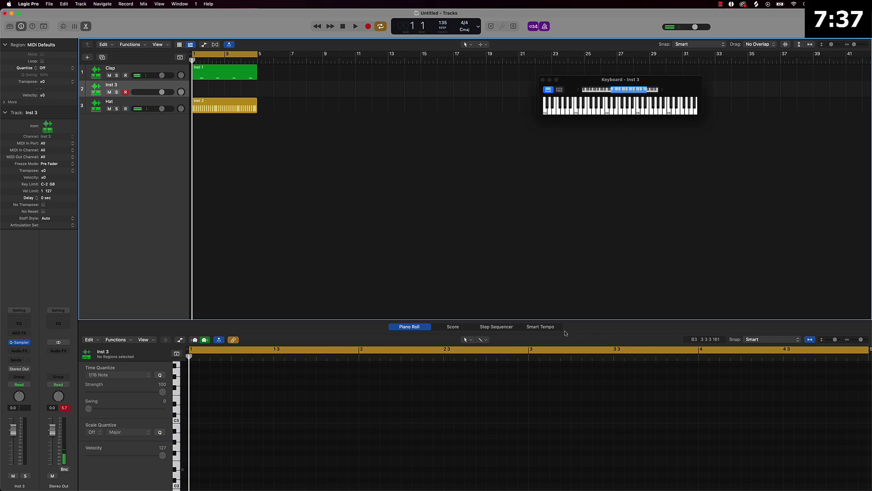
- Create a Step Sequencer pattern on the kick track and set its length to 64 steps
left_click(496, 326)
left_click(851, 352)
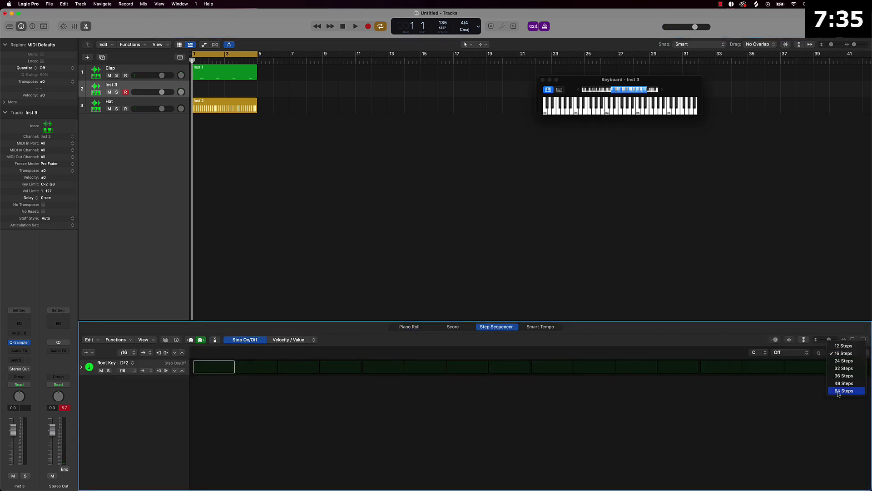
left_click(839, 391)
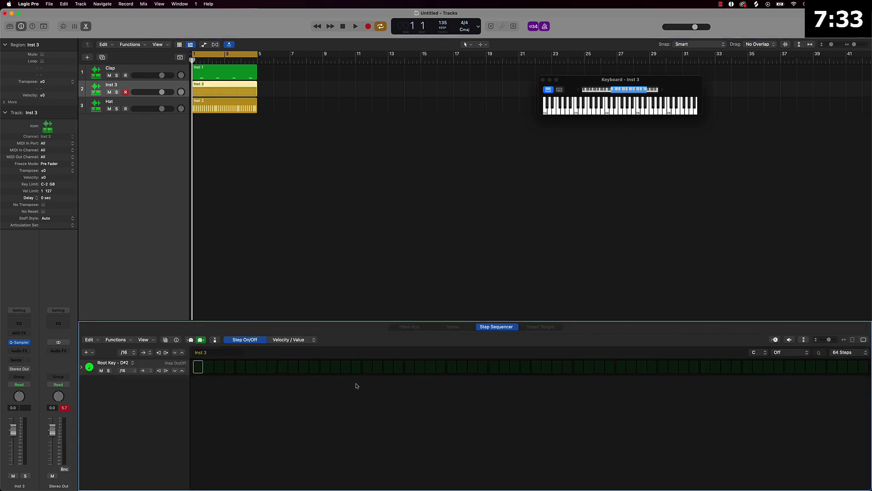
- Turn on kick hits at steps 1, 21 and 45 of the D#2 row while playing the loop back
left_click(198, 366)
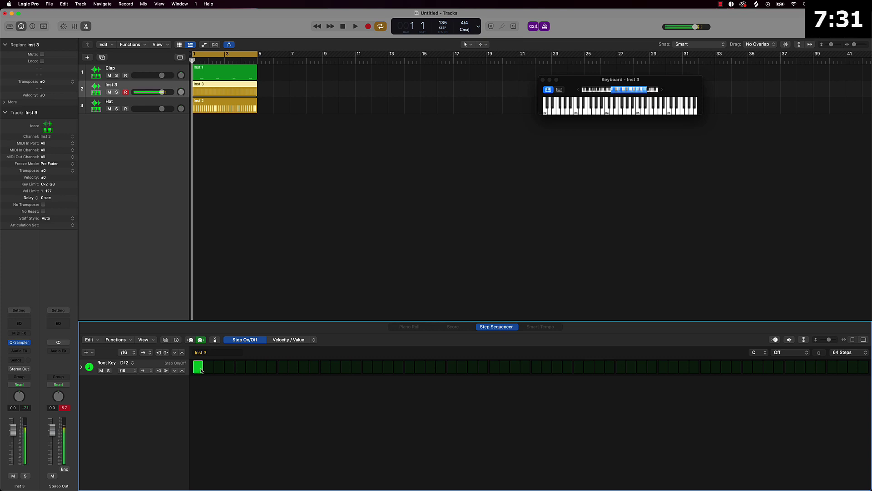
key("space")
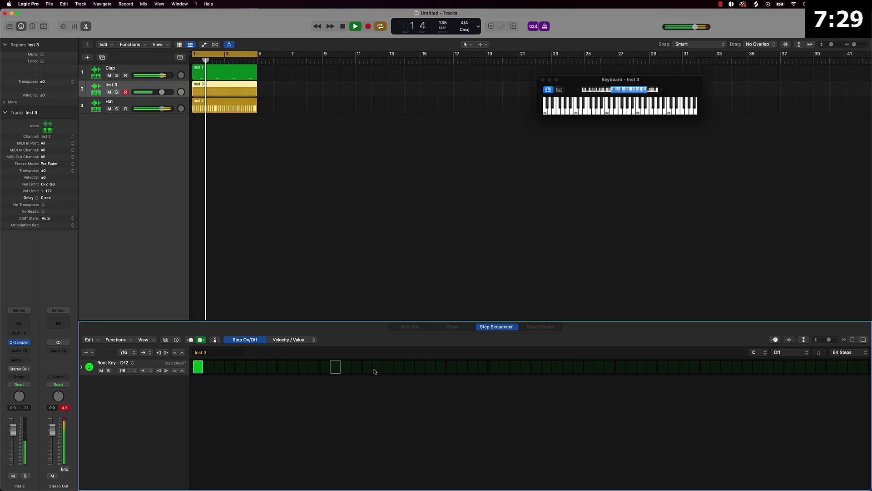
left_click(408, 369)
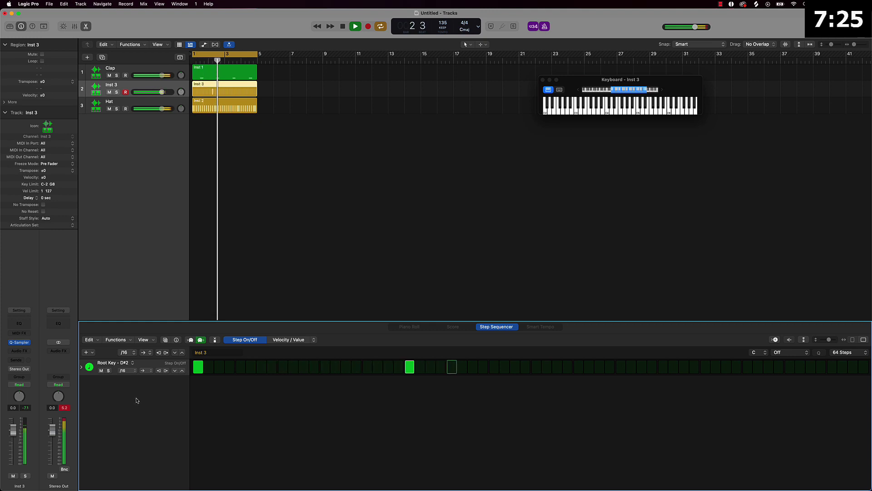
key("space")
left_click(661, 369)
key("space")
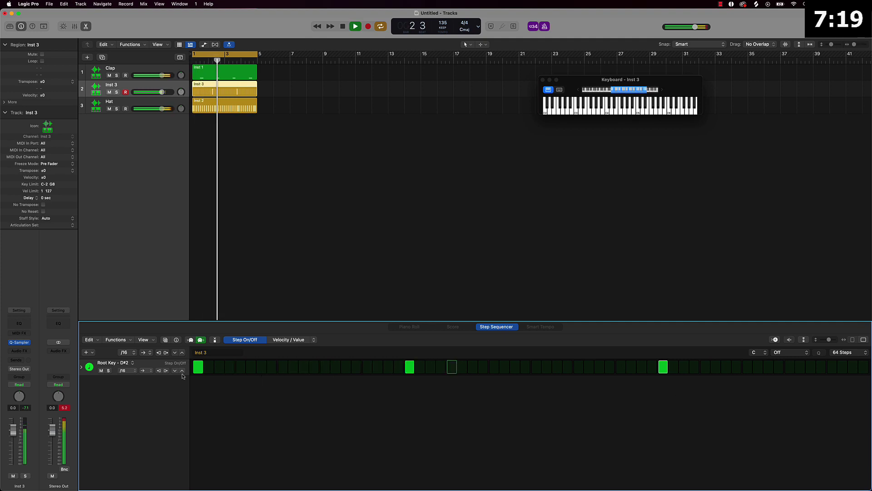
- Add a kick hit at step 57 and raise the volume in the kick's Quick Sampler, checking it against the playing loop
left_click(20, 343)
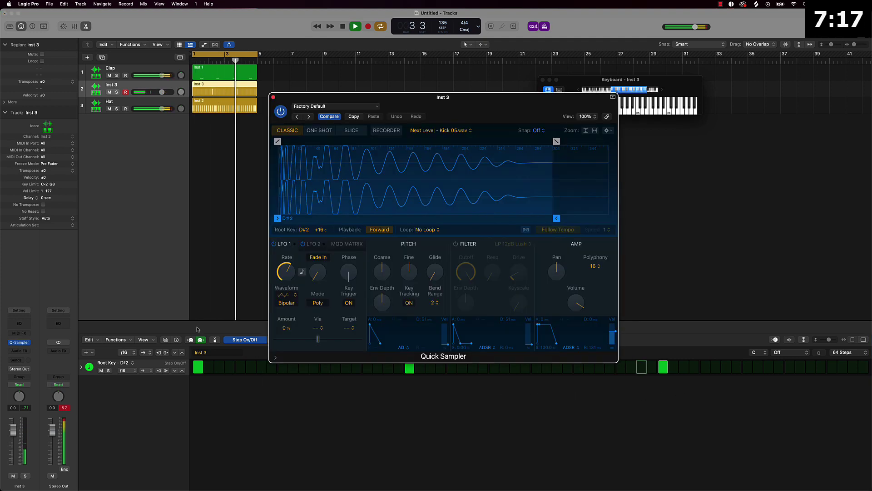
key("space")
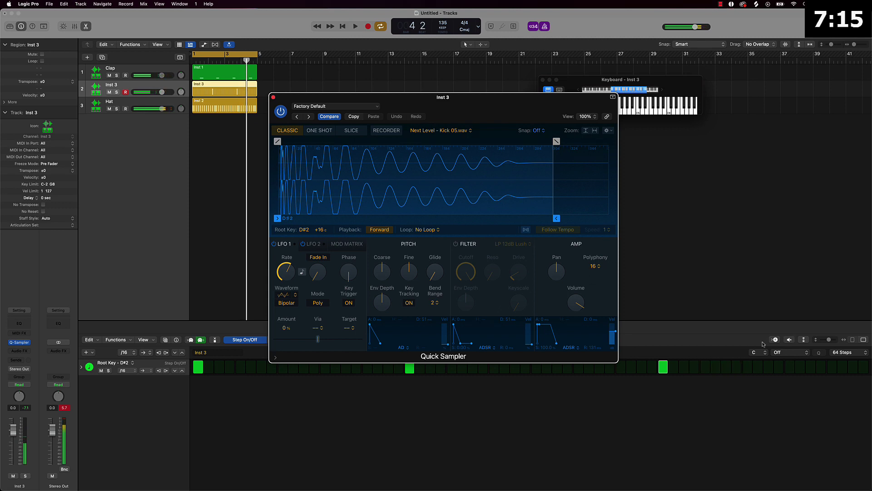
left_click(789, 369)
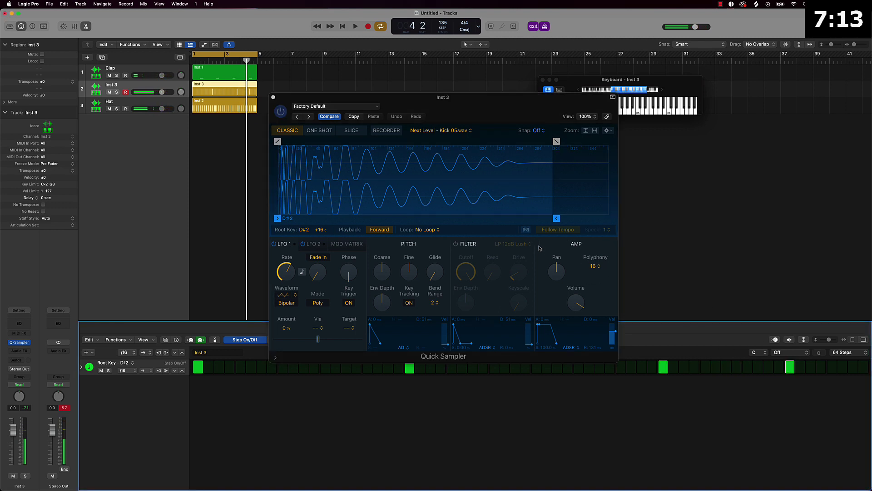
left_click_drag(576, 304, 582, 270)
key("space")
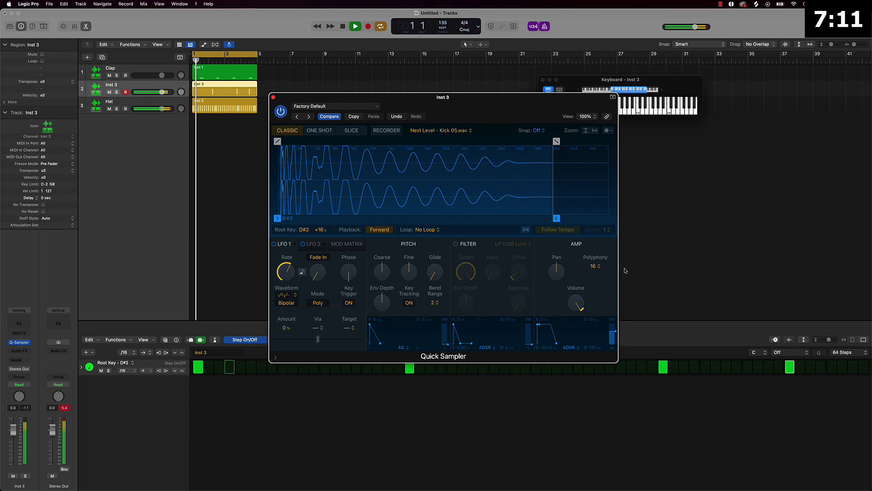
left_click(232, 402)
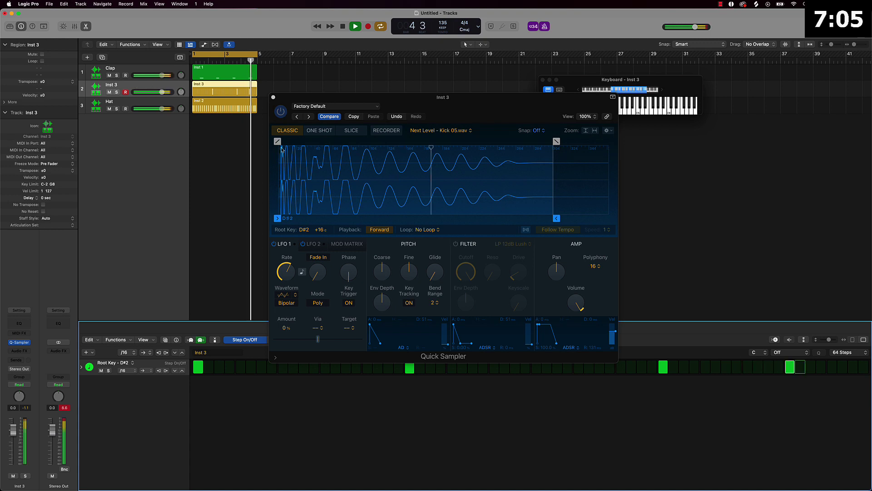
left_click(273, 97)
- Balance the drum levels during playback: reset the kick track to 0.0 dB, lower the clap to -2.3 dB and turn the hat down
mouse_move(156, 95)
left_mouse_down()
mouse_move(171, 93)
mouse_move(156, 109)
left_mouse_up()
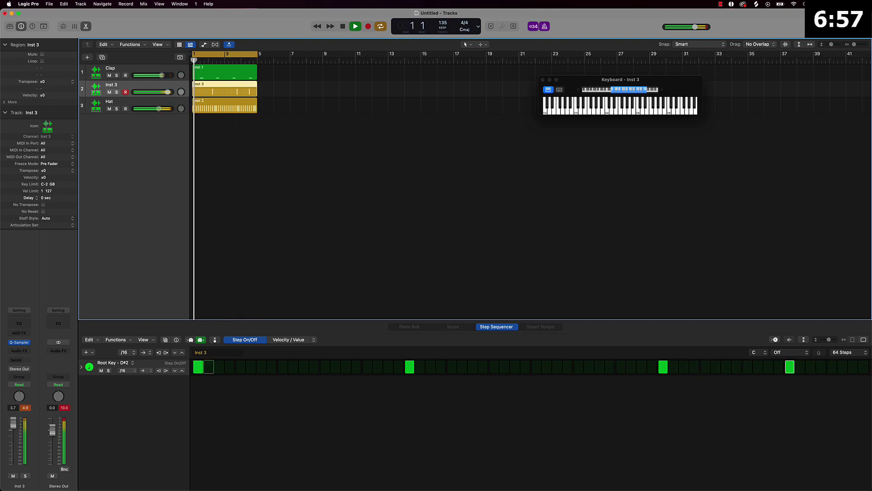
left_click(167, 93, "alt")
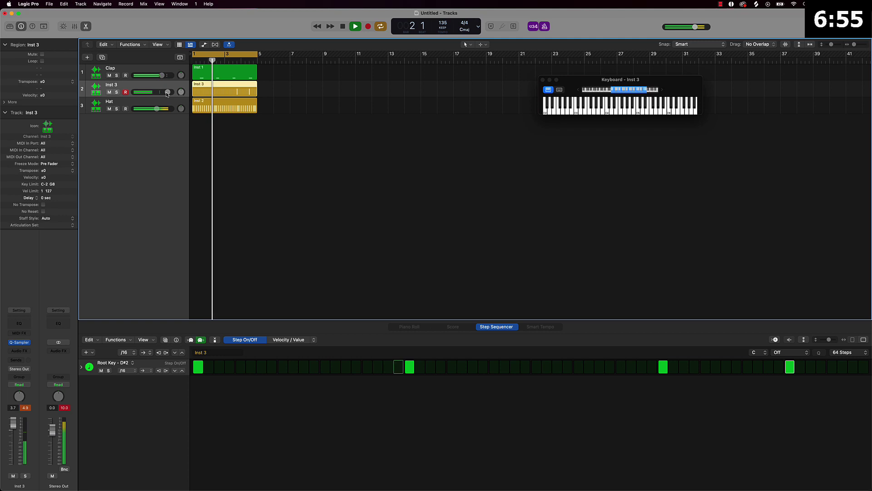
left_click_drag(161, 74, 158, 75)
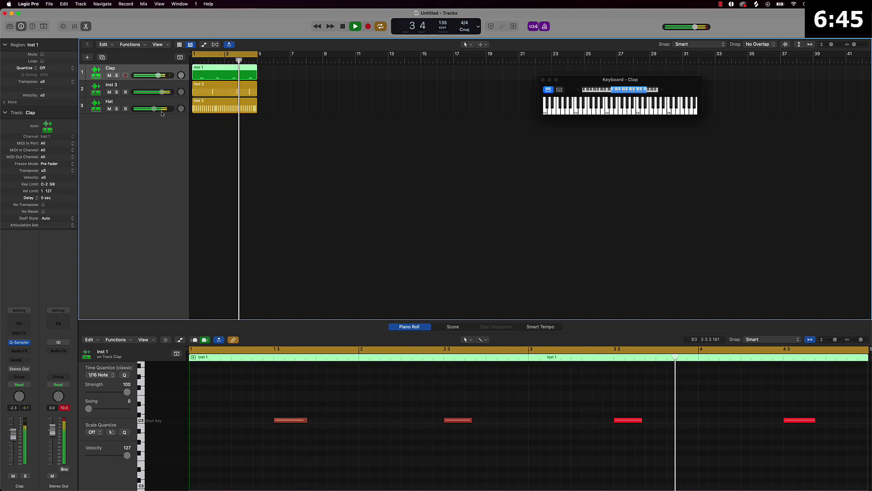
key("space")
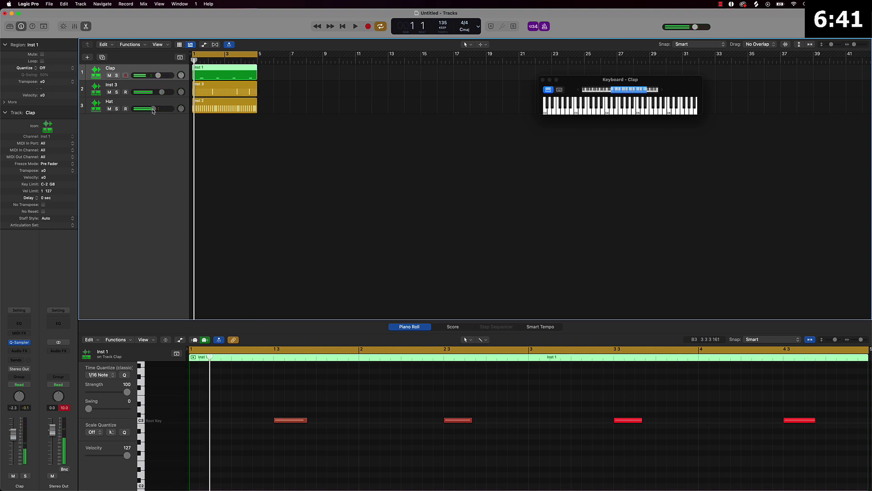
- Rename the Inst 3 track to Kick and name all three regions after their tracks
double_click(109, 85)
type("Kick")
key("Return")
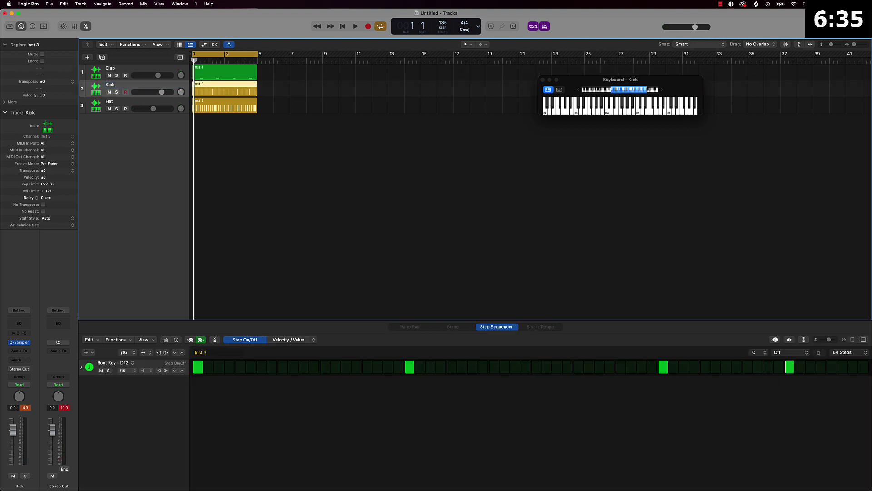
key("super+a")
key("alt+shift+n")
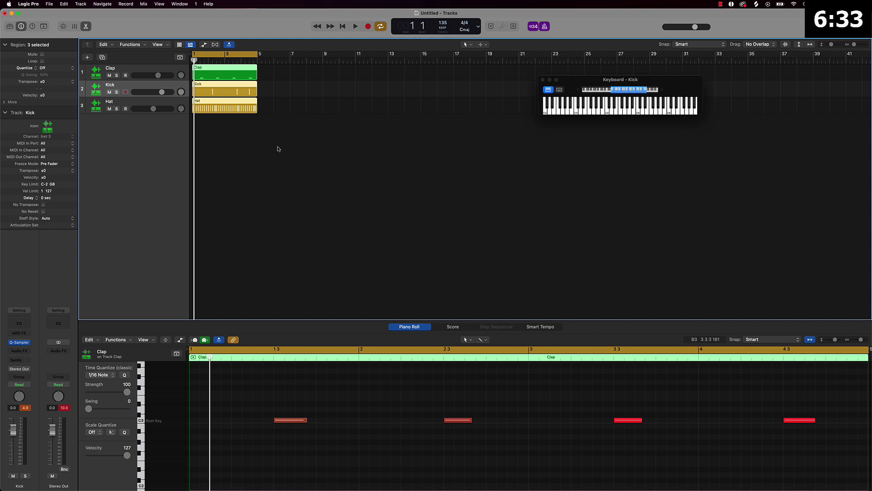
left_click(278, 149)
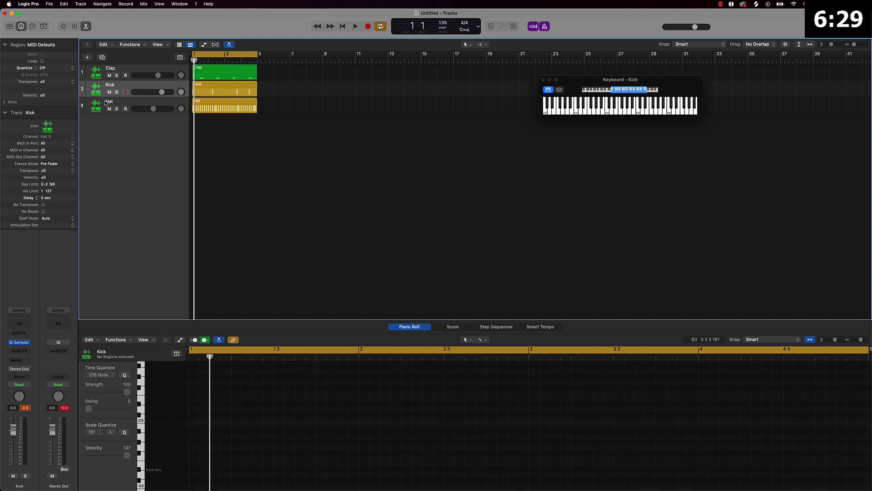
- Create a new software instrument track with a stereo Alchemy as its instrument
left_click(88, 57)
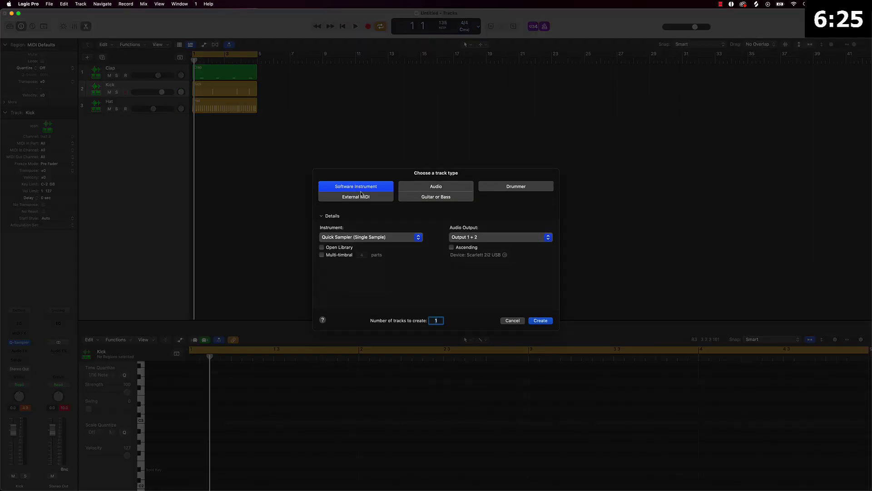
left_click(376, 240)
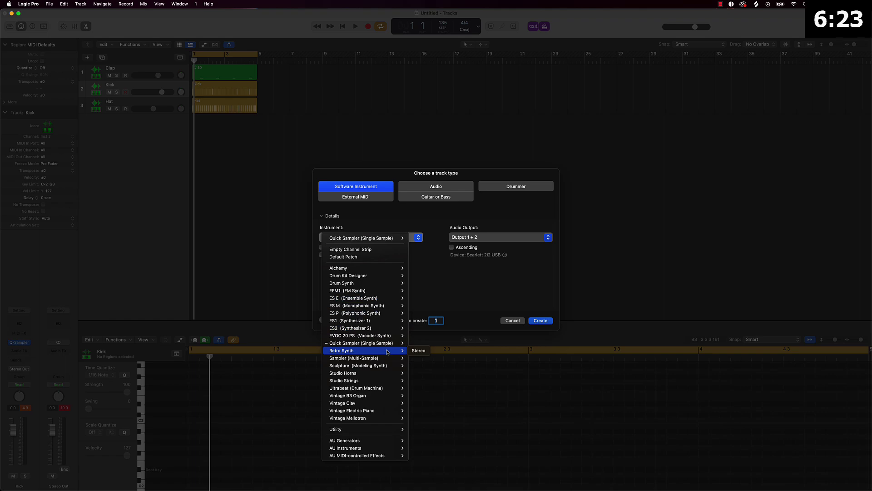
mouse_move(366, 270)
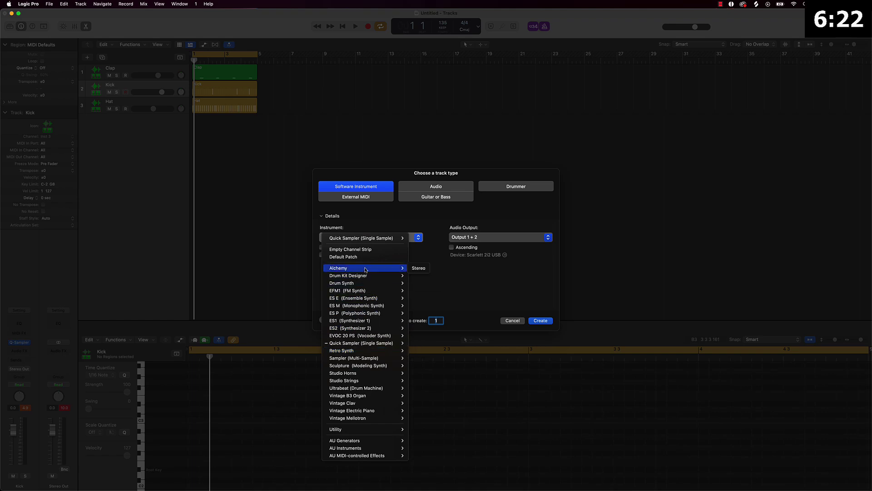
left_click(419, 268)
left_click(544, 320)
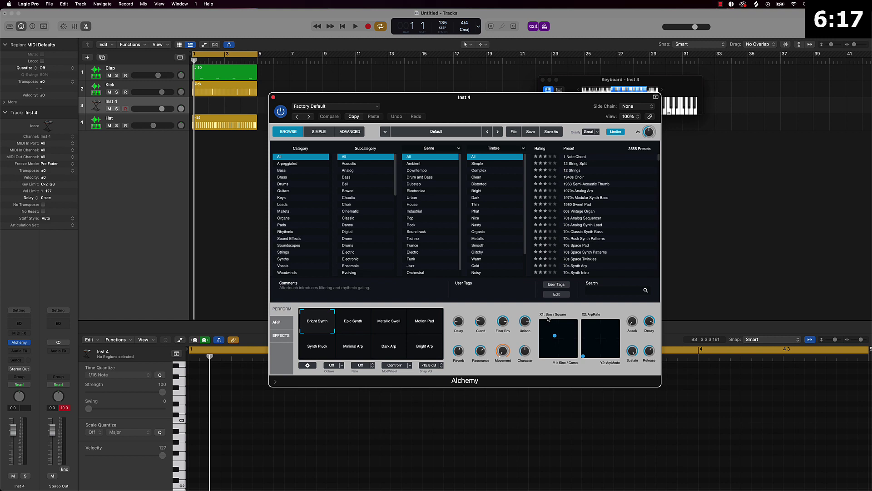
- Search the Alchemy presets for "lead", and replace that search with "arp"
left_click(611, 291)
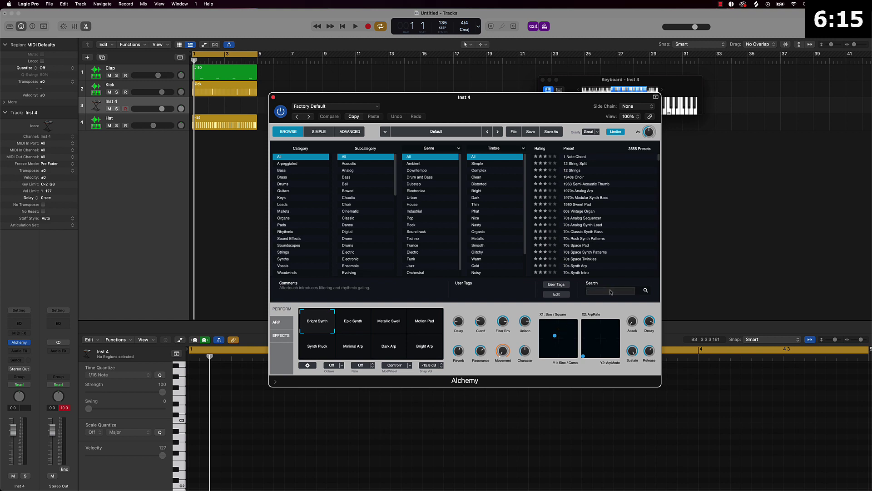
type("lead")
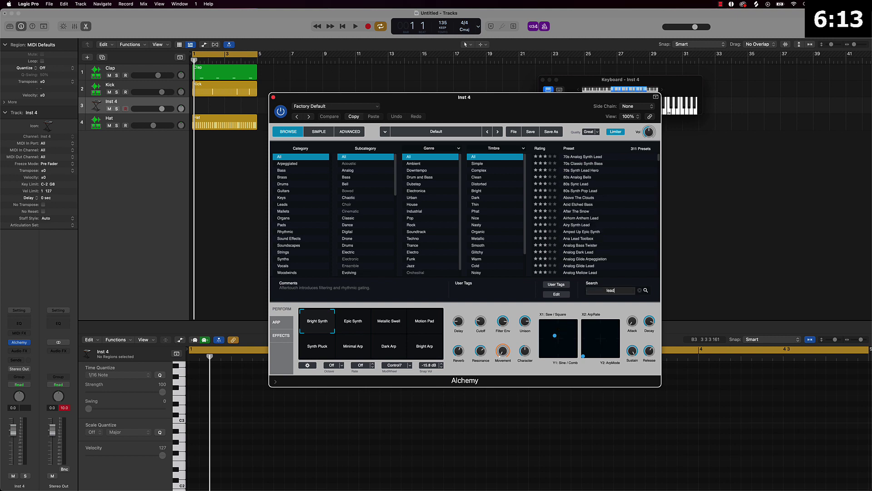
key("BackSpace")
key("BackSpace")
key("BackSpace")
key("BackSpace")
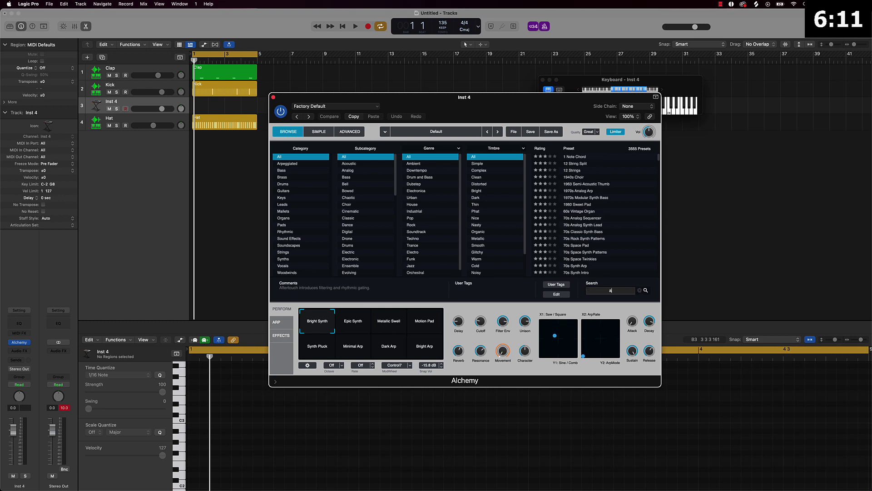
type("arp")
key("Return")
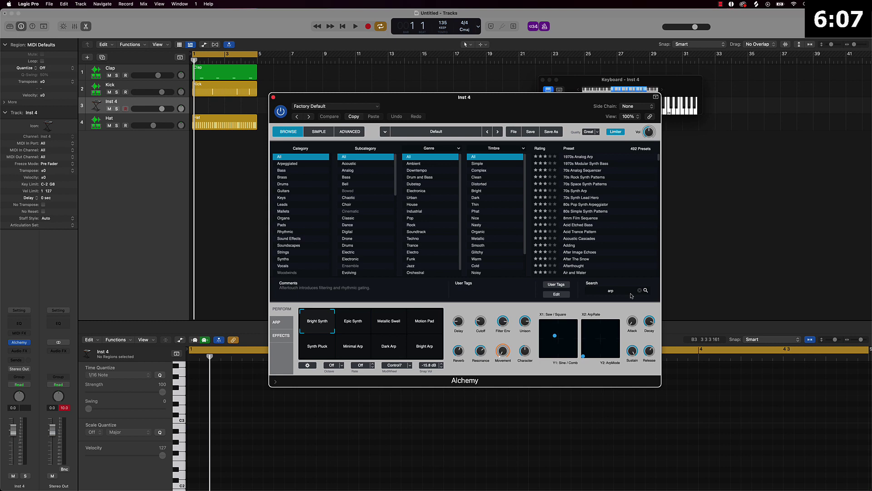
- Try the Deep Pulsating River preset and browse further through the arp presets
scroll(590, 236, "down", 15)
left_click(590, 235)
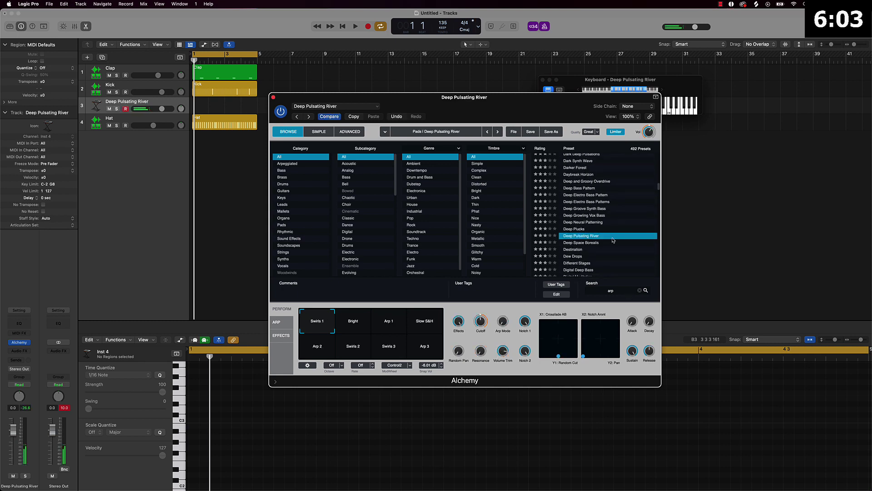
left_click(646, 290)
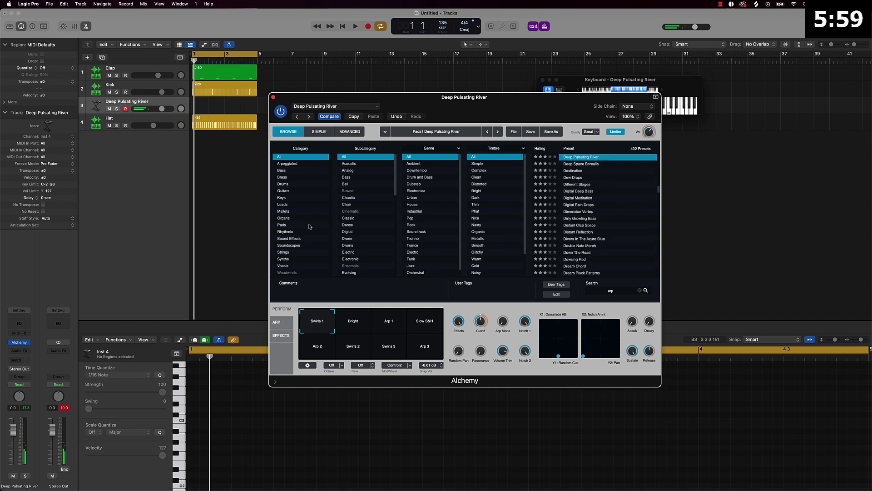
scroll(421, 242, "down", 1)
scroll(586, 236, "down", 4)
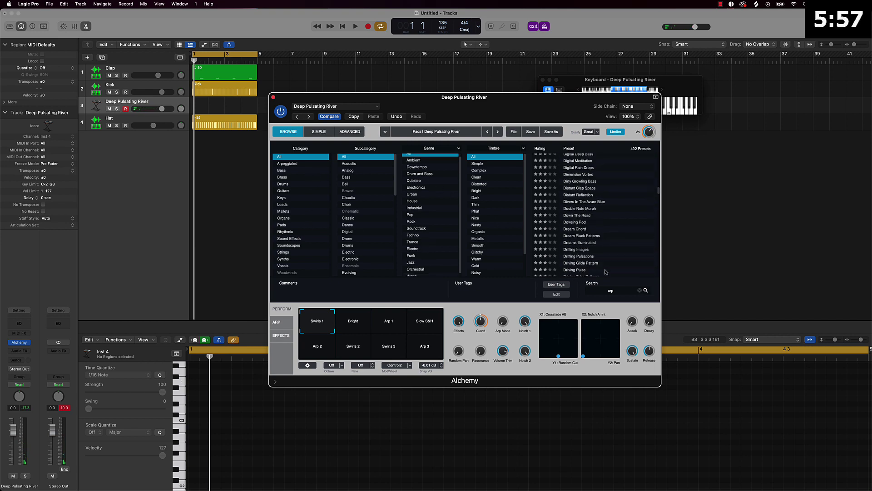
double_click(620, 292)
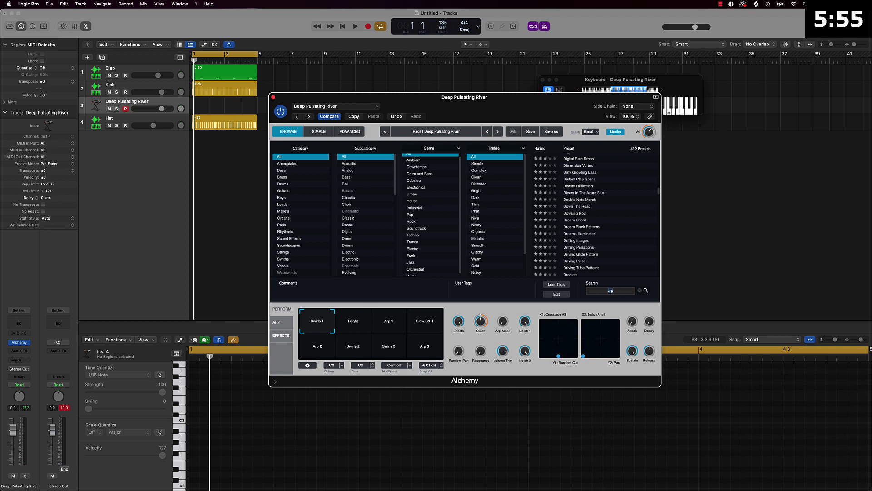
key("Return")
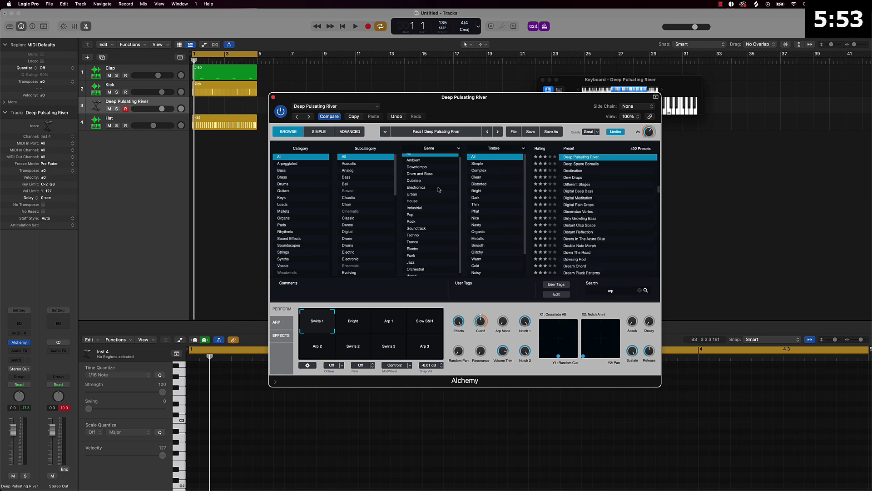
- Filter the arp presets by the Digital subcategory and load the Glow Worms preset
scroll(439, 189, "down", 1)
left_click(351, 232)
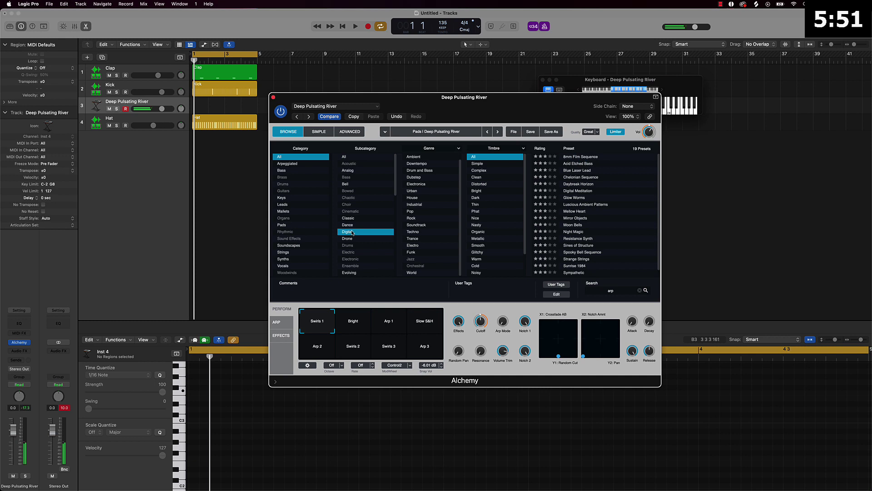
left_click(574, 198)
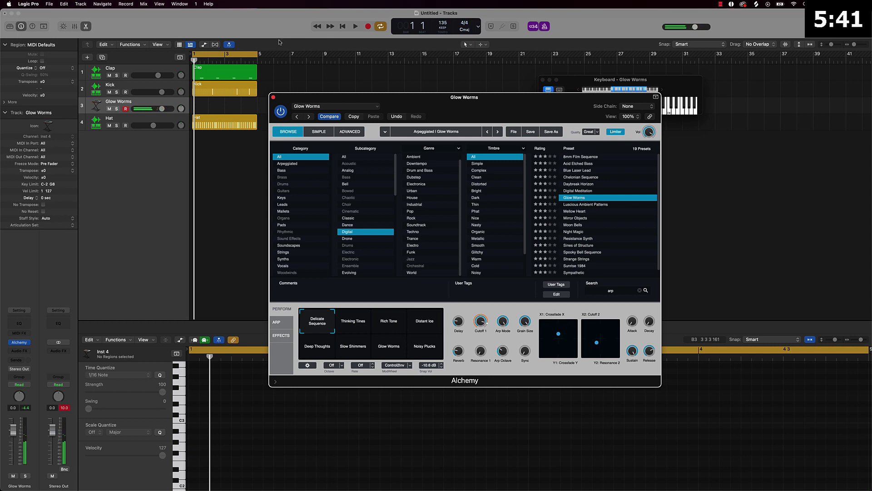
- Record a melody on the Glow Worms track over the four-bar drum loop, and close the Alchemy window
left_click(216, 164)
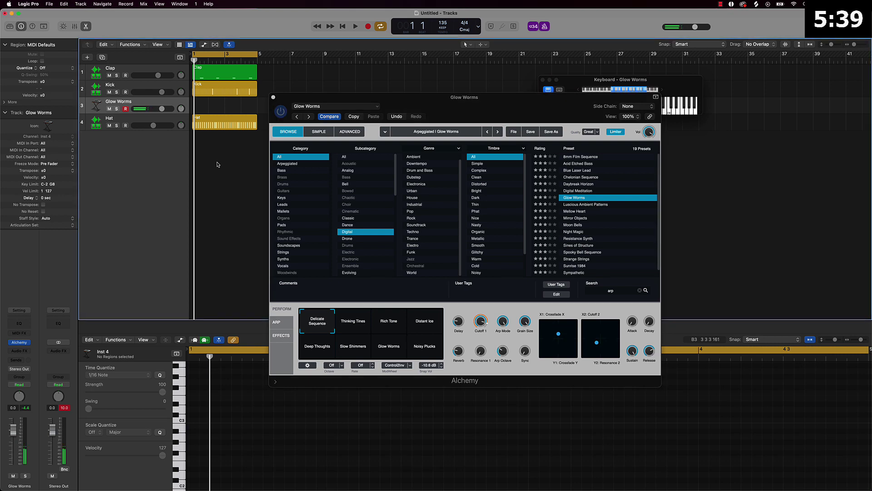
key("space")
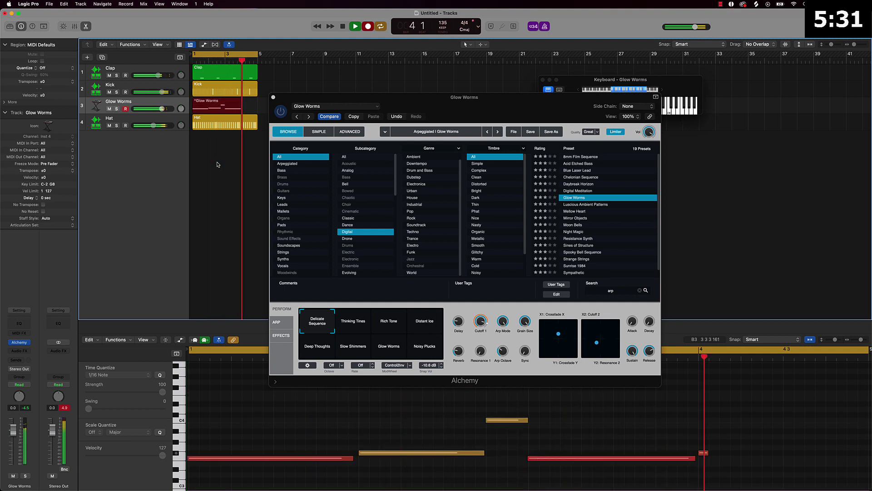
key("space")
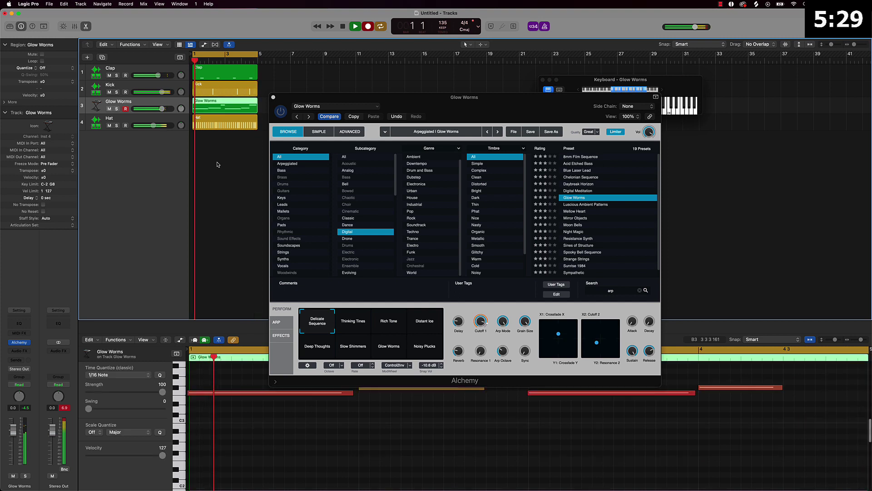
left_click(273, 97)
- Quantize all notes in the Glow Worms region to 1/8 Swing A and play the loop back with the drums
key("super+a")
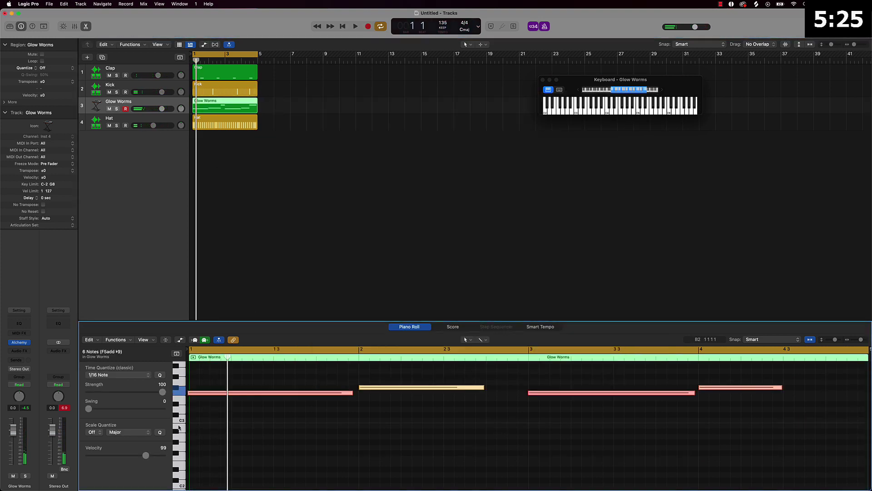
left_click(119, 375)
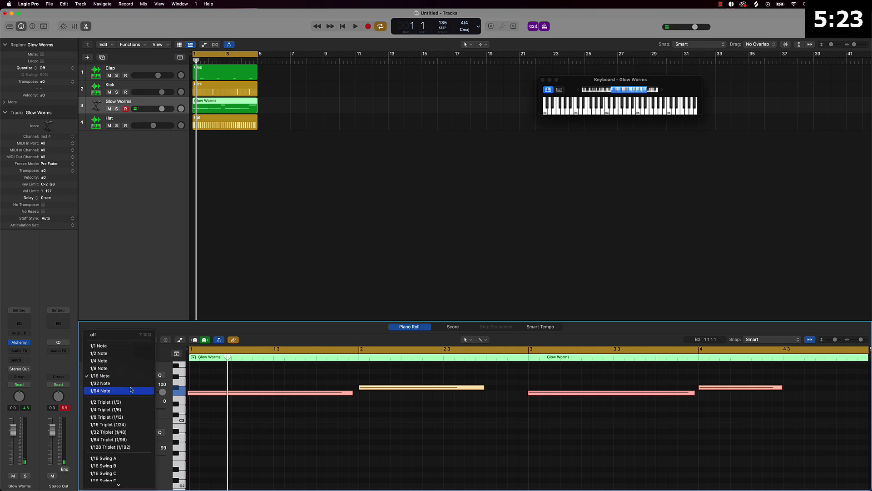
left_click(121, 449)
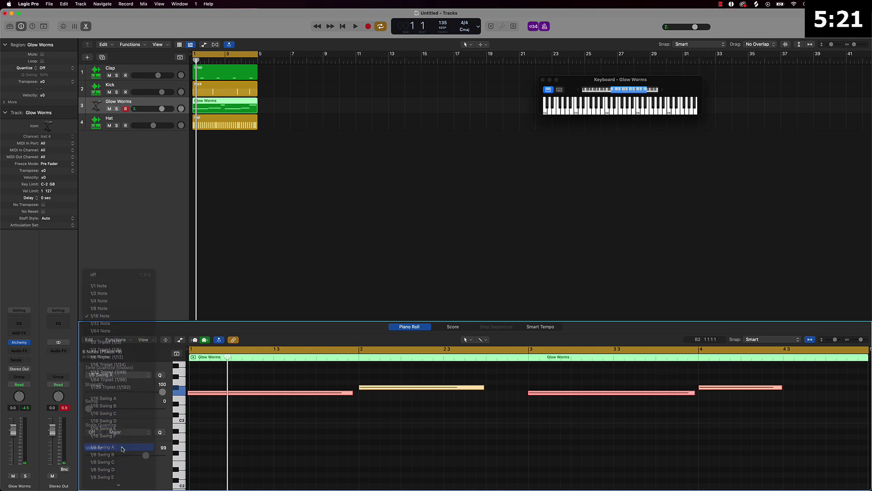
key("space")
scroll(327, 445, "up", 3)
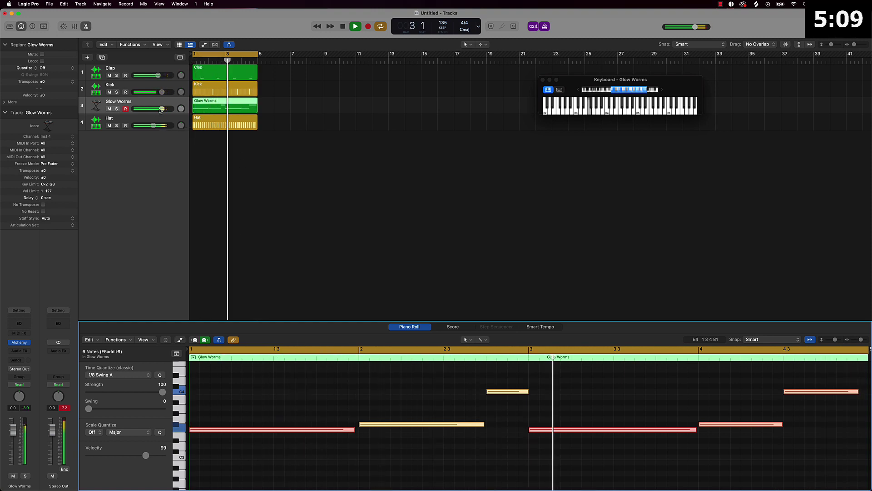
left_click(319, 136)
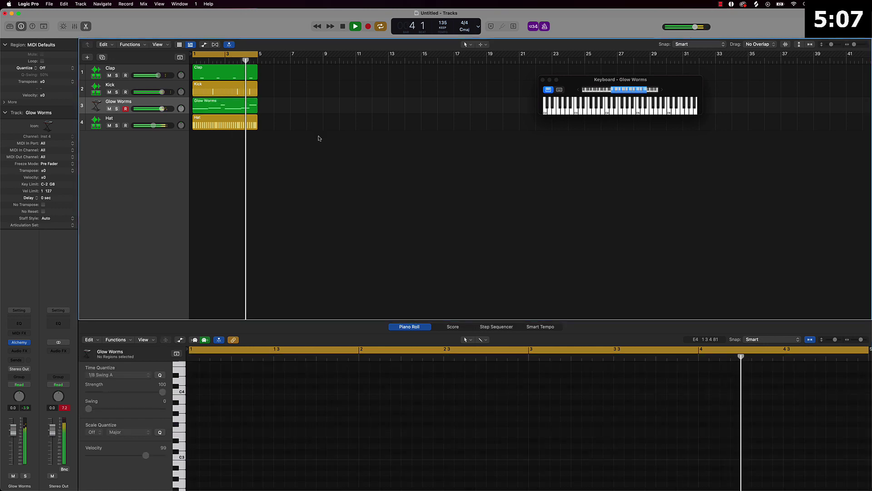
- Add one software instrument track below the Hat track using the mono Quick Sampler (Single Sample)
left_click(94, 123)
left_click(87, 58)
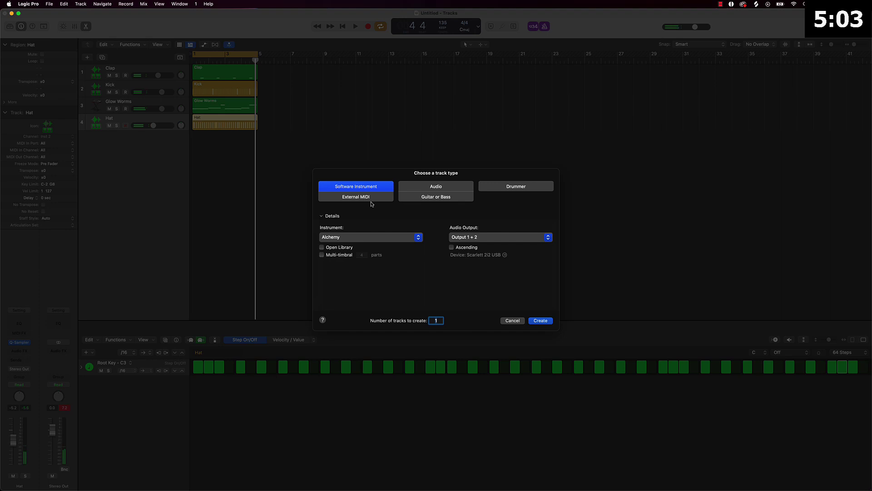
left_click(404, 238)
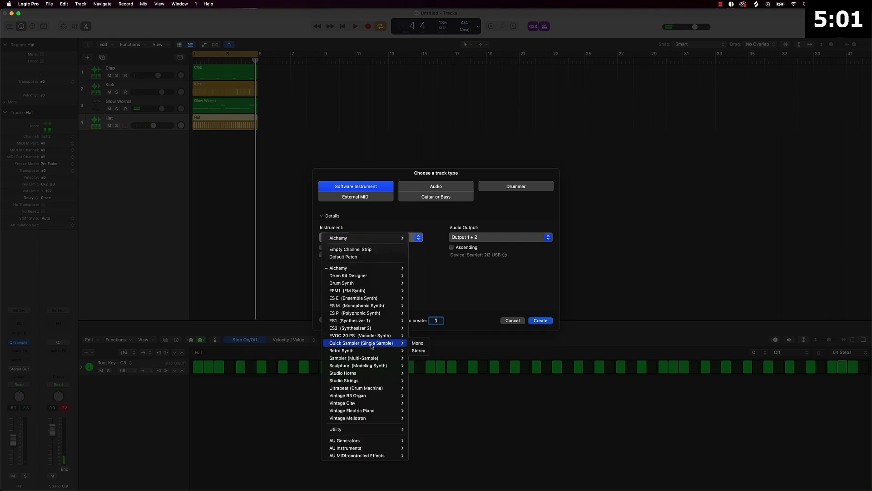
left_click(418, 343)
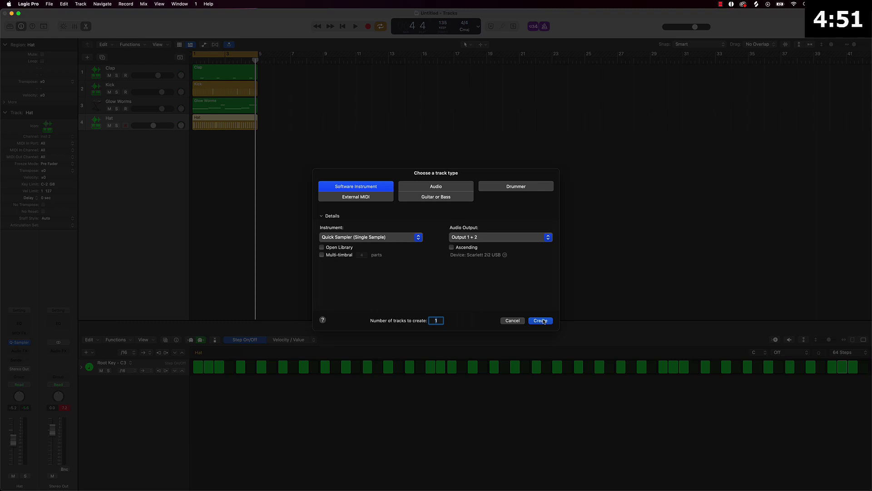
left_click(540, 320)
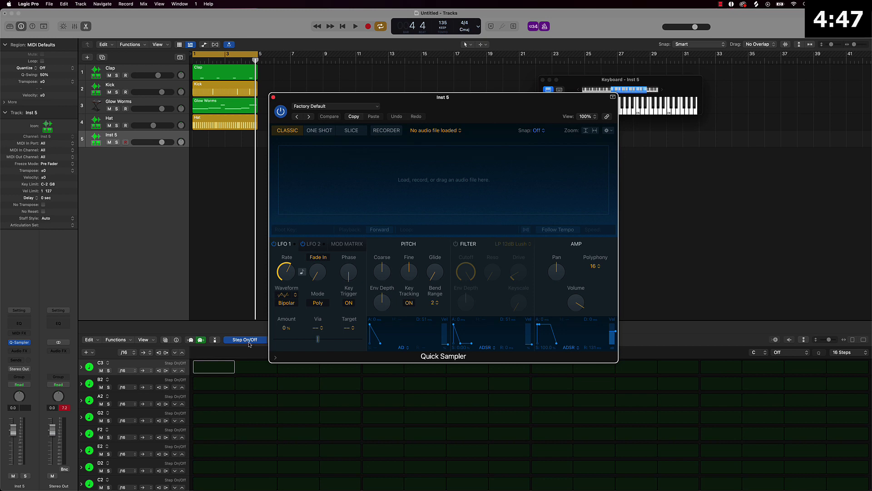
- Load the sample Next Level - 808 01.wav from the 808s folder in Finder into the new track's Quick Sampler
left_click_drag(407, 104, 409, 39)
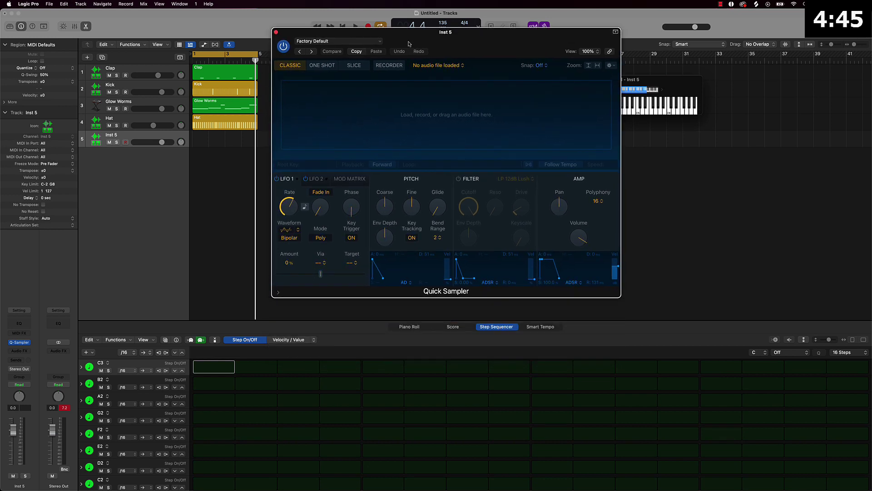
left_click(494, 328)
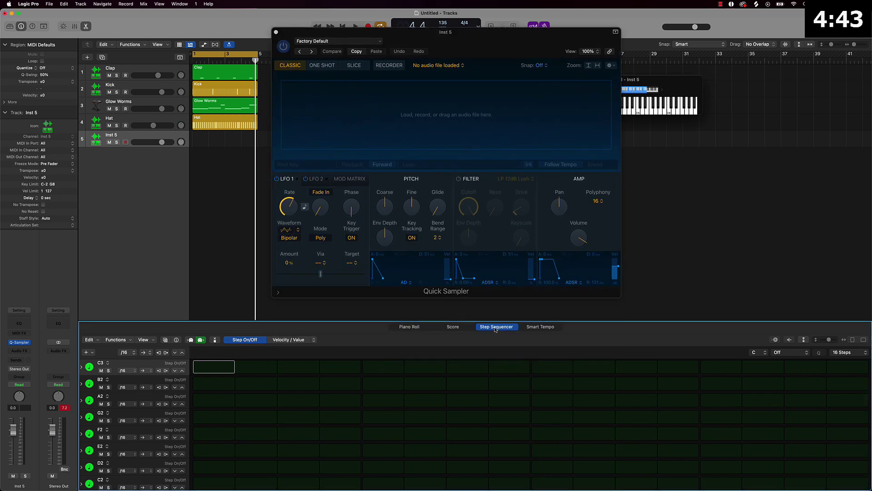
left_click(428, 329)
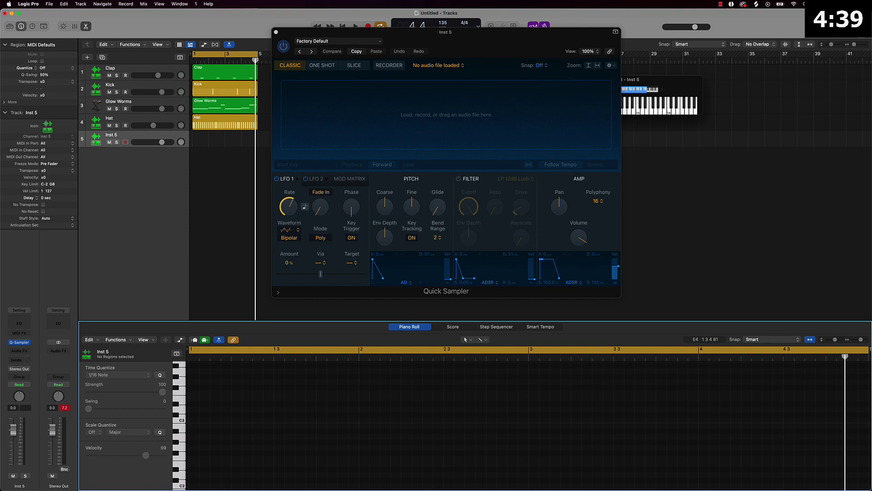
left_click(85, 27)
left_click(45, 470)
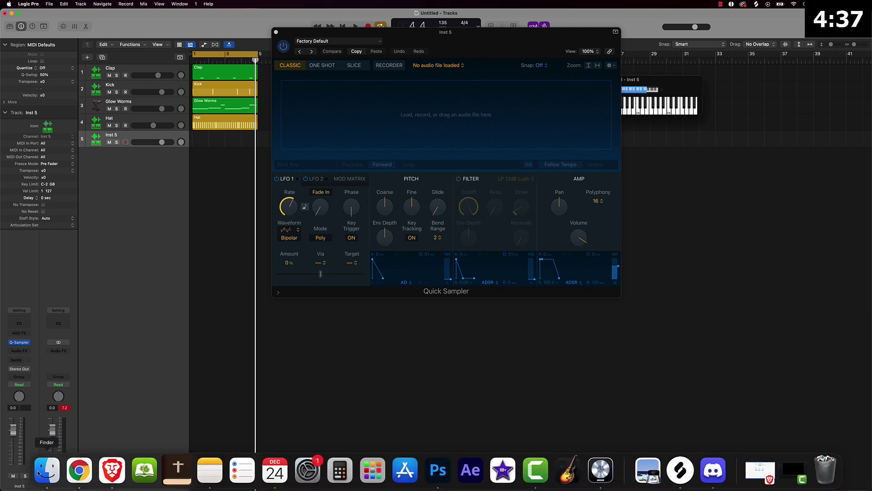
left_click(20, 270)
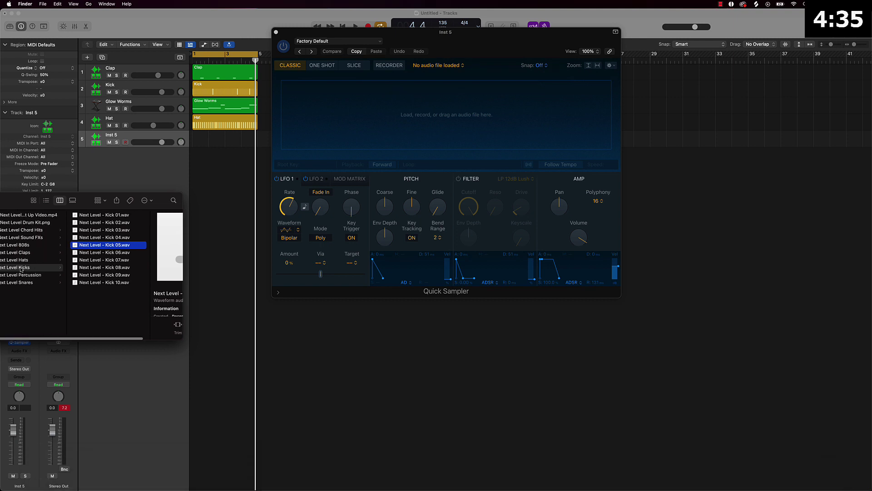
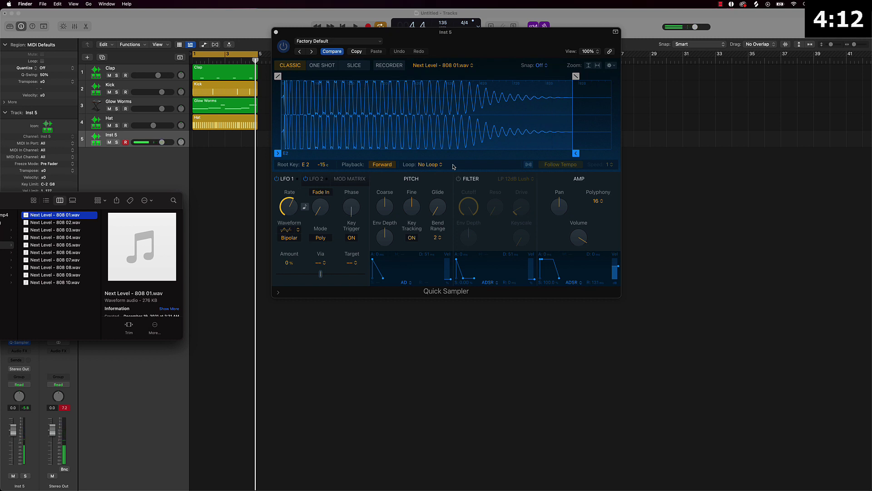
- Rehearse over the playing loop and record a four-bar 808 bass line on the Inst 5 track
key("space")
key("space")
key("cmd+Tab")
key("space")
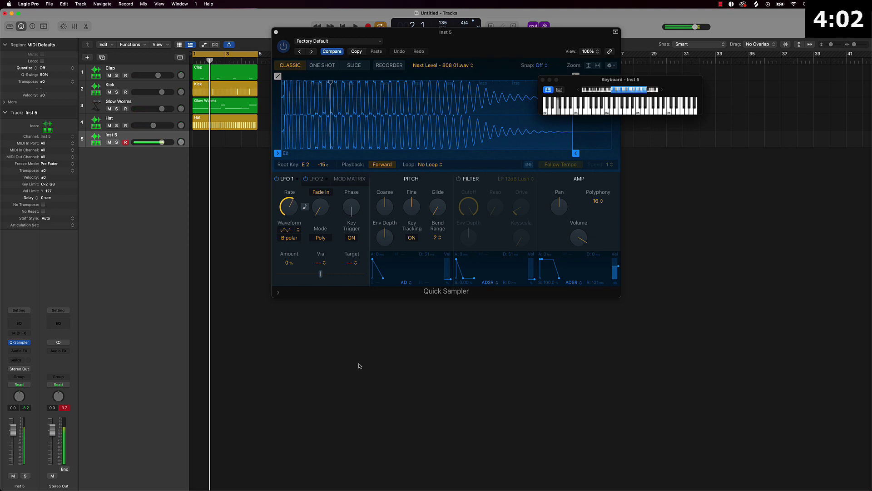
key("space")
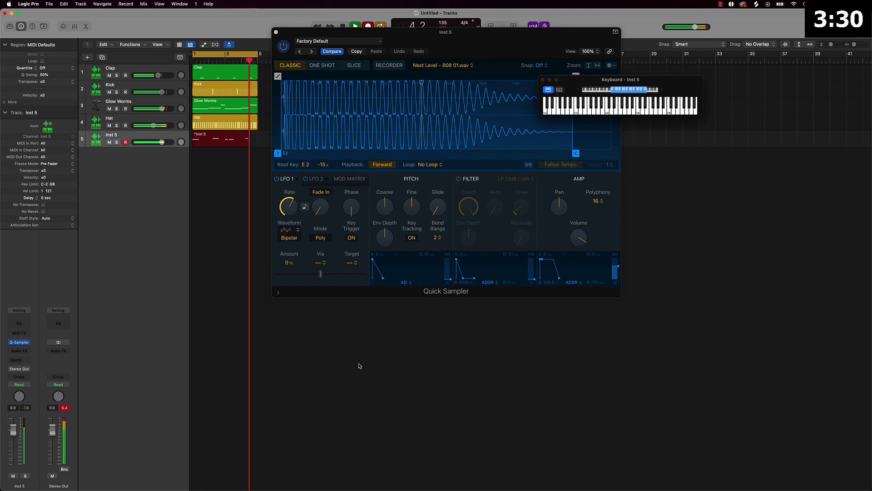
key("space")
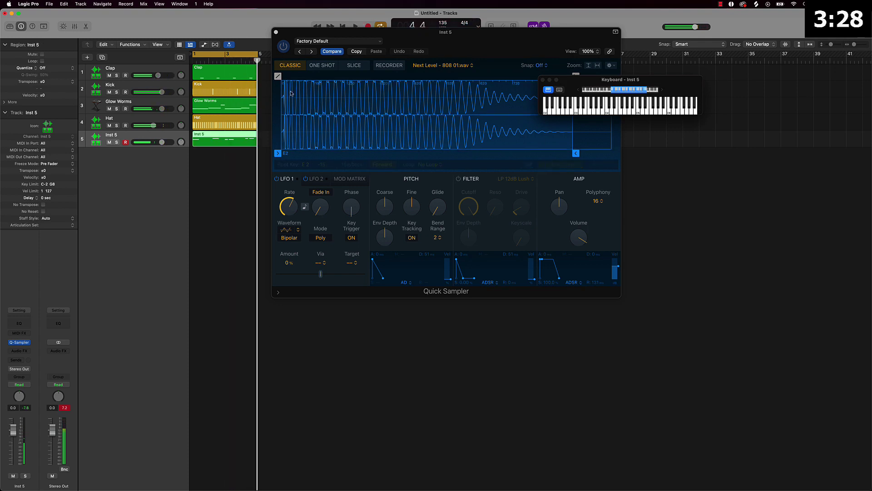
- Duplicate the four-bar arrangement to start at bar 5 on all tracks, then delete the copied 808 region
left_click_drag(292, 38, 409, 49)
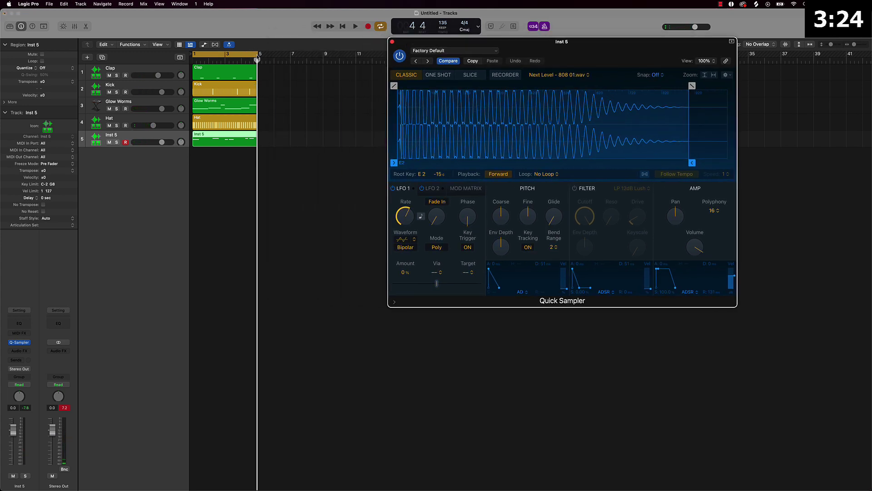
left_click(257, 57)
left_click_drag(257, 57, 320, 60)
left_click_drag(264, 72, 286, 141)
left_click(280, 155)
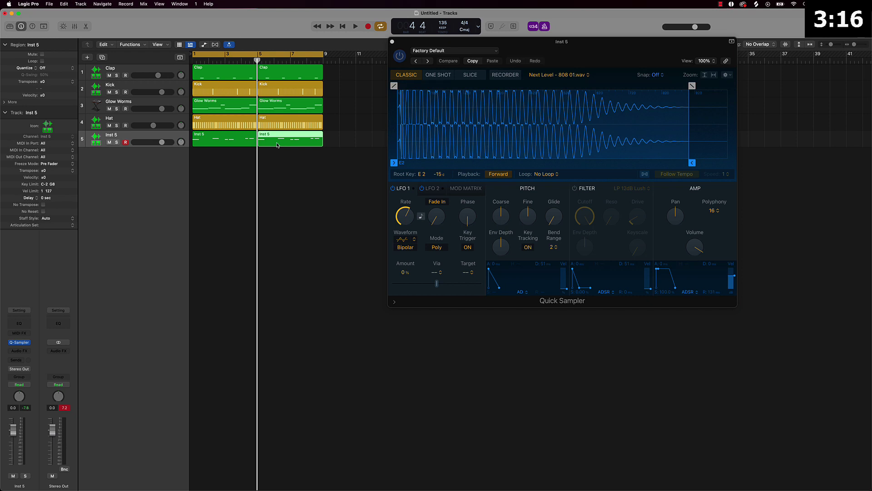
key("Delete")
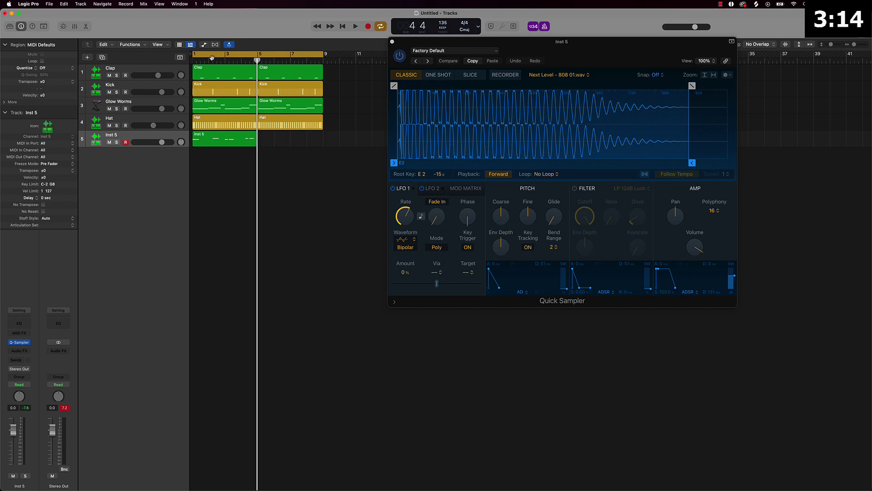
- Shift the cycle range to bars 5 to 9 and record a second 808 bass line on Inst 5
left_click_drag(193, 56, 279, 56)
key("space")
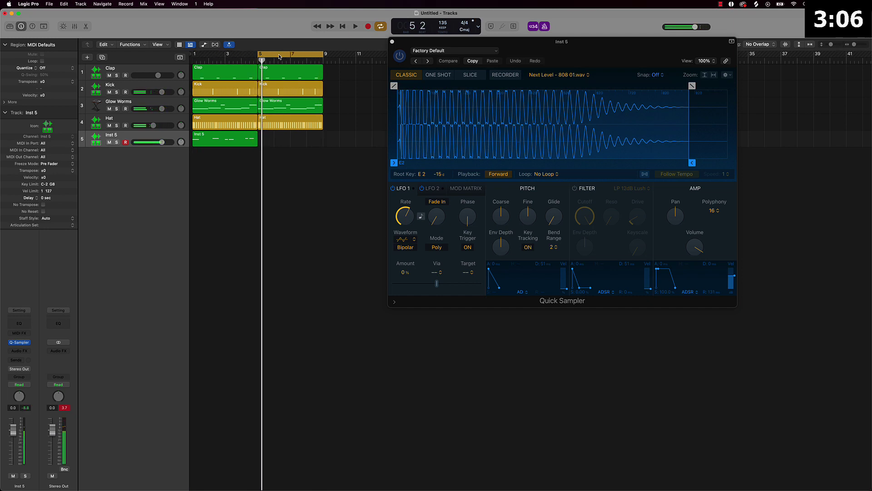
key("space")
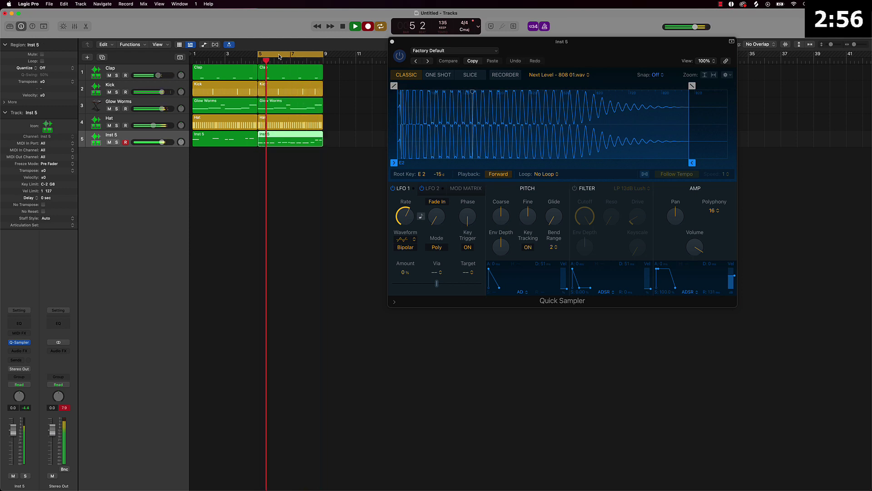
key("space")
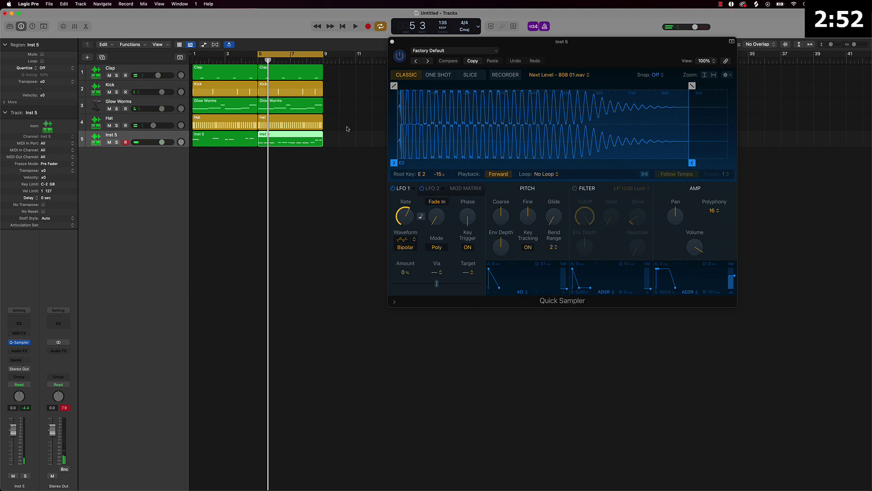
- Close Quick Sampler and quantize all notes of the second 808 region to 1/16 Note in the Piano Roll
double_click(312, 142)
left_click(392, 43)
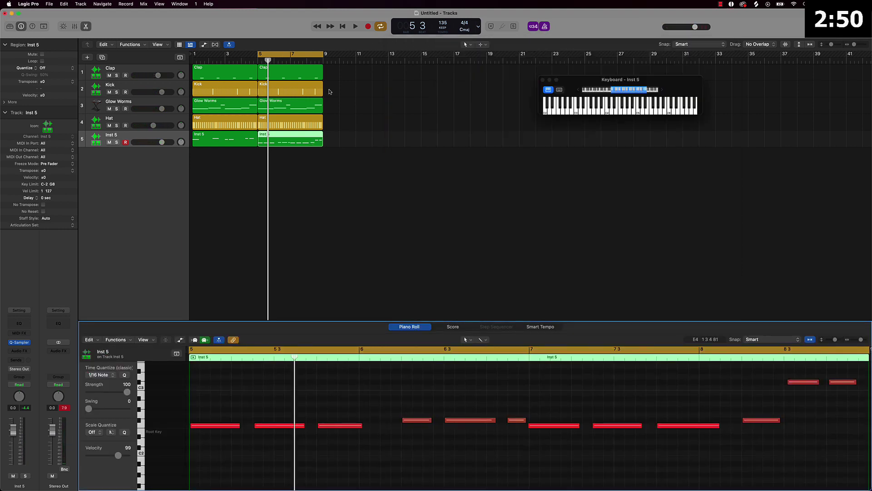
scroll(625, 359, "right", 5)
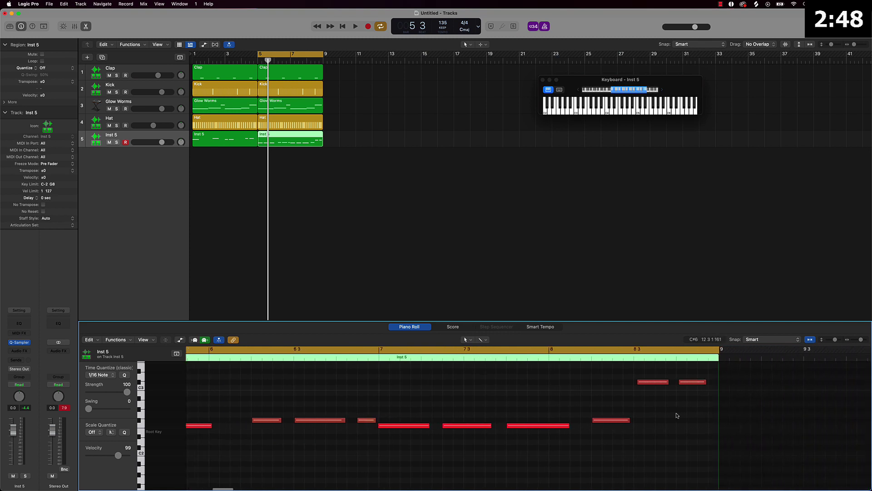
key("super+a")
left_click(125, 375)
scroll(526, 404, "left", 5)
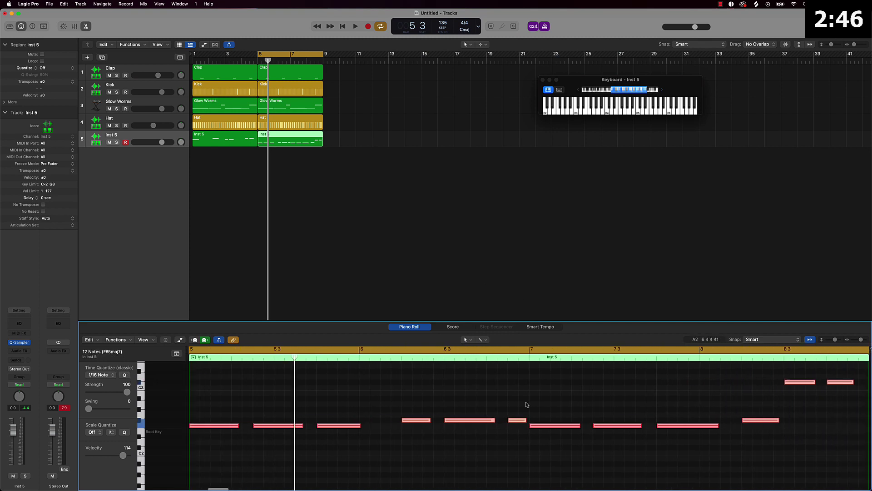
- Lower the first of the two final high 808 notes to its preceding neighbour's pitch and the last to C3, and play the loop back
scroll(726, 395, "right", 2)
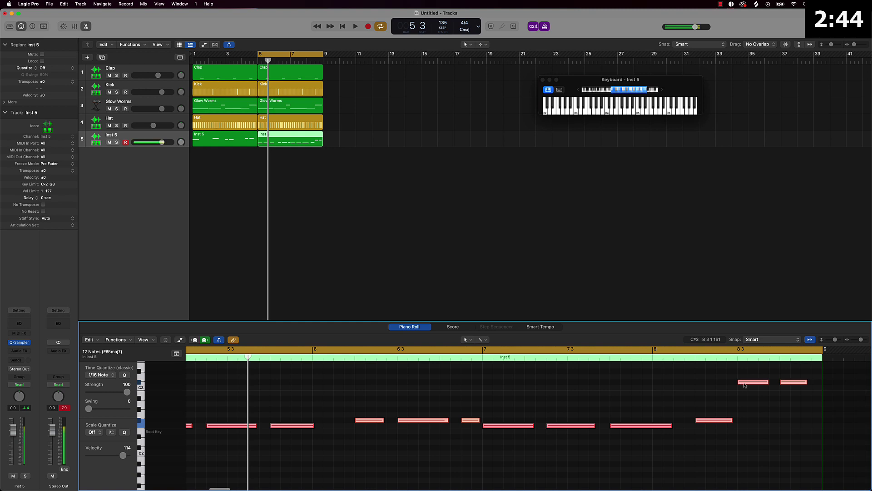
left_click(745, 385)
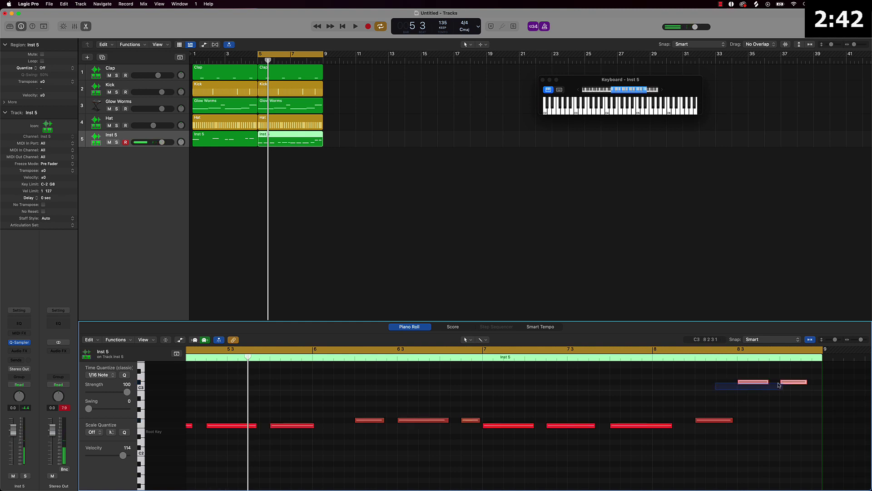
left_click_drag(763, 384, 754, 421)
left_click(759, 400)
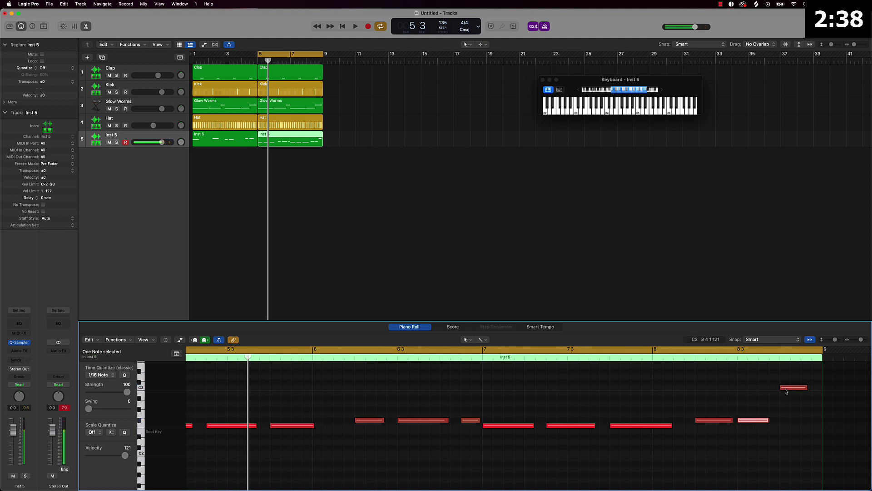
double_click(563, 358)
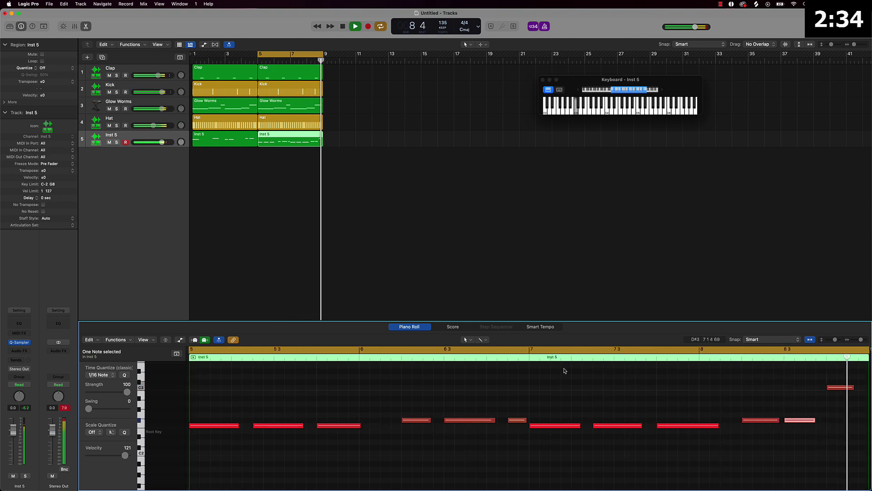
left_click(540, 380)
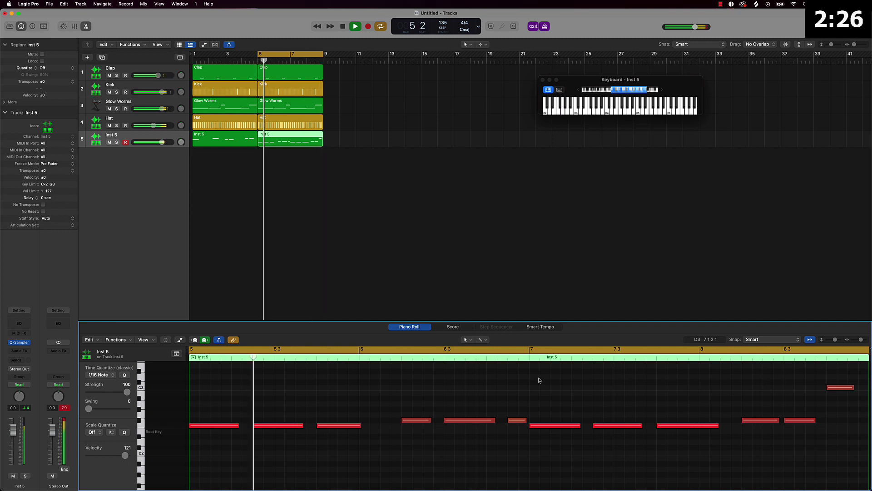
key("space")
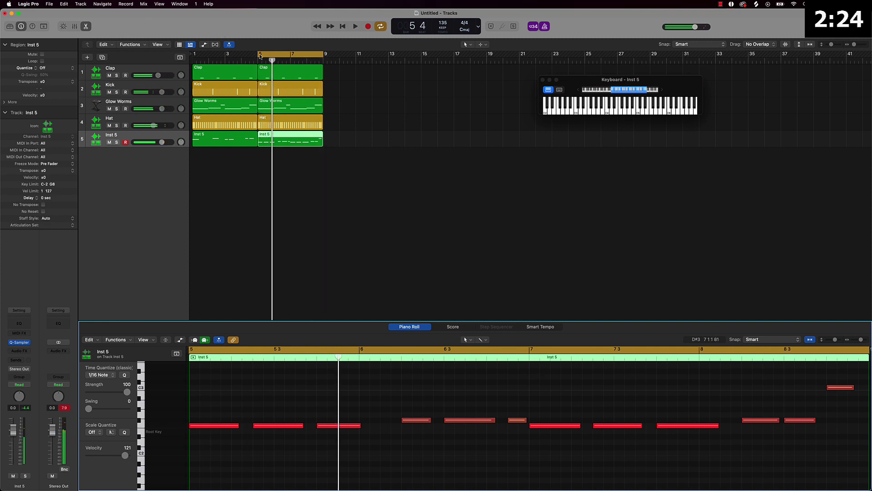
- Extend the cycle range to cover bars 1 to 9 and play the arrangement from the start
left_click(256, 55)
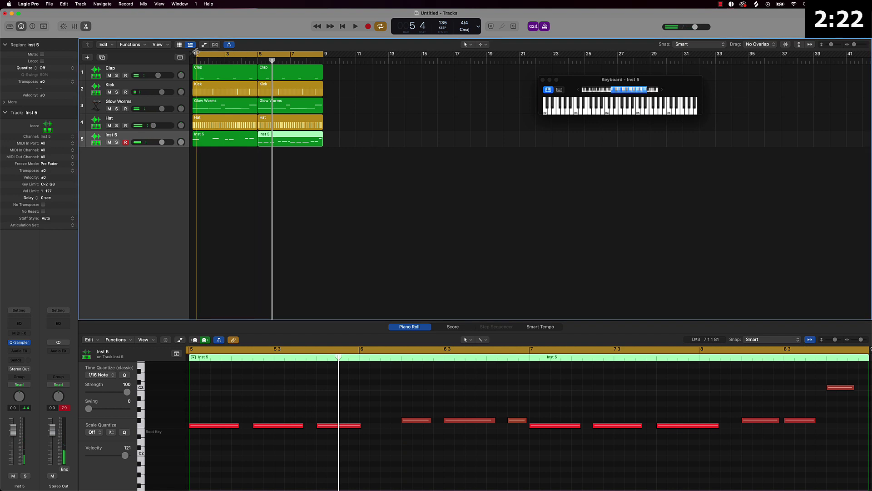
left_click(371, 169)
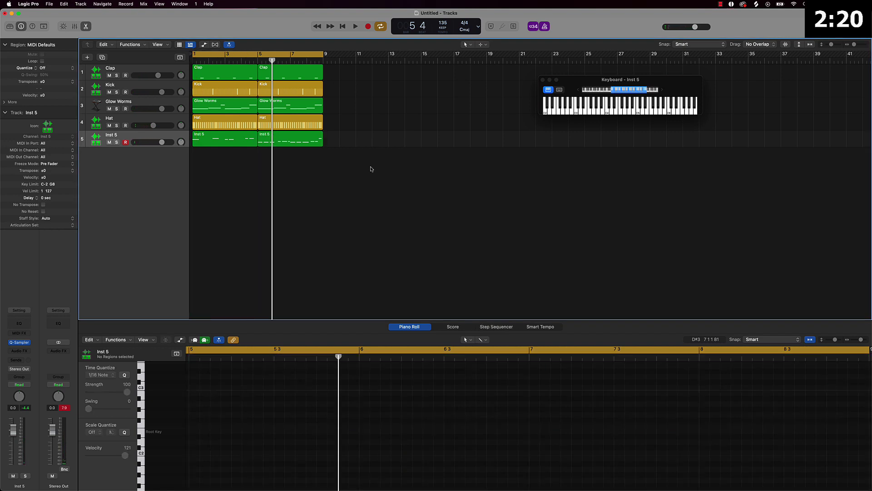
key("Return")
key("space")
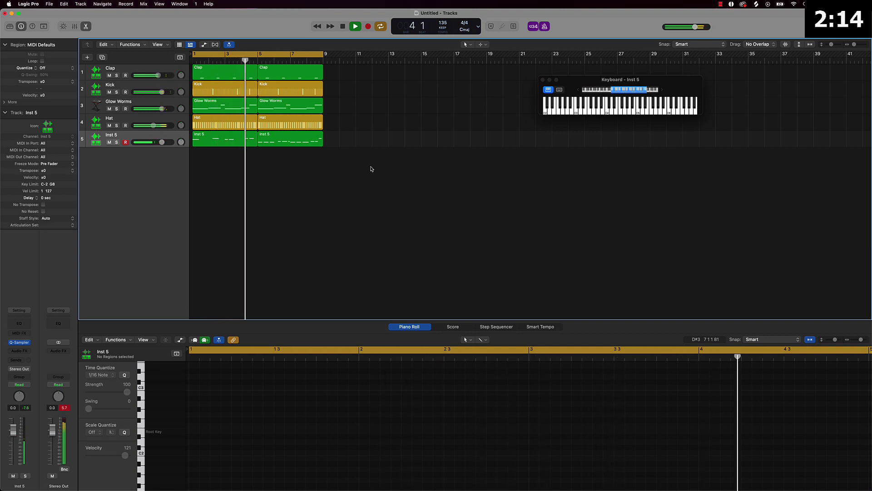
key("space")
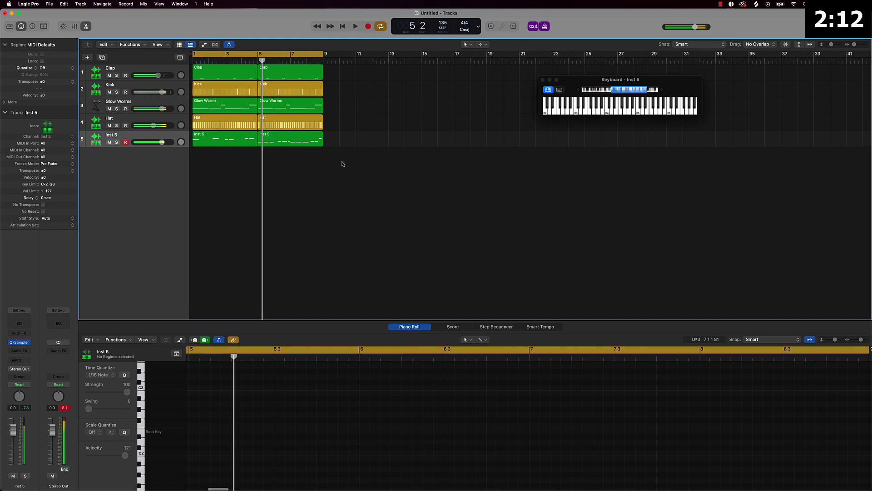
- Add a high F3 note at beat 4 of bar 4 in the first 808 region
left_click(249, 144)
scroll(736, 460, "right", 5)
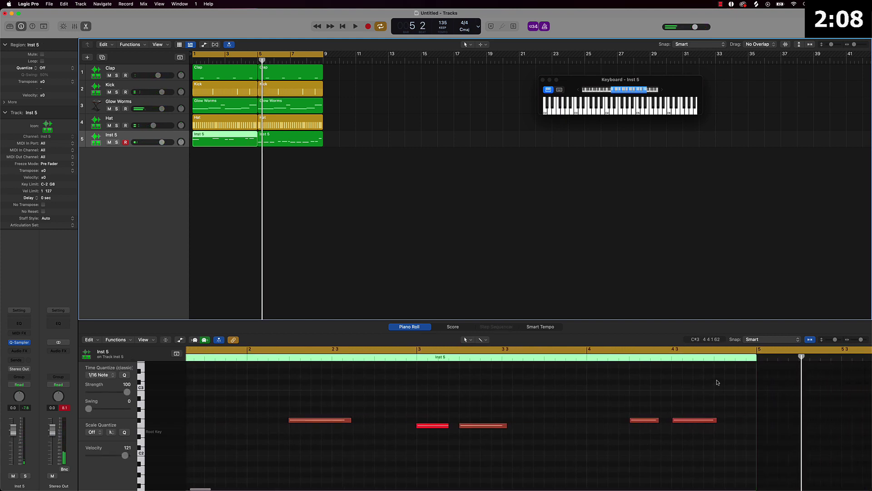
scroll(722, 376, "up", 2)
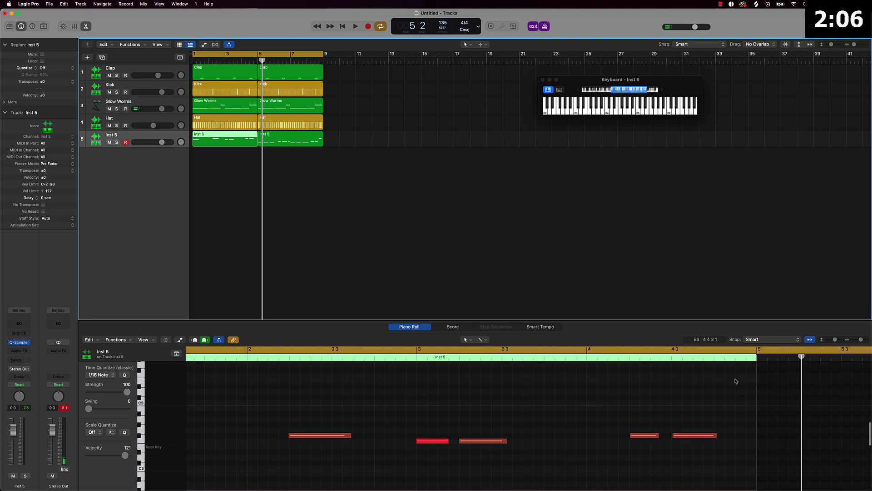
left_click(715, 376, "super")
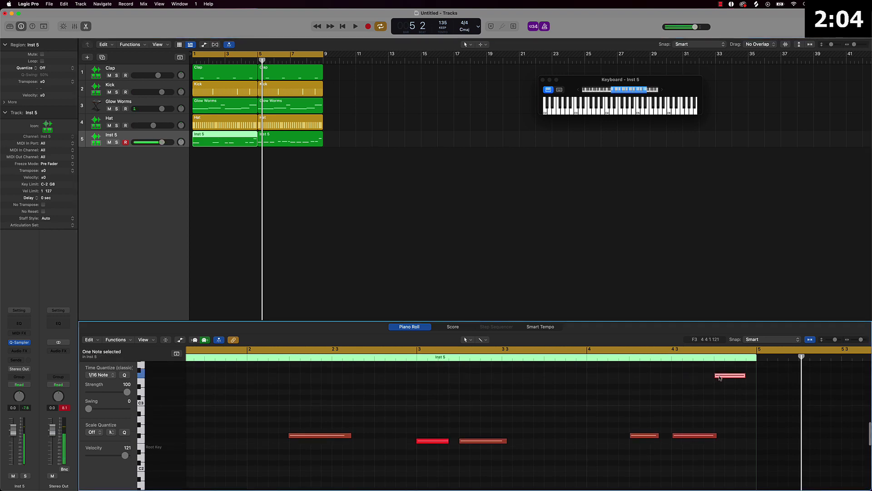
- Lower the high note at beat 4 of bar 4 in the first 808 region to C3 and play the arrangement
left_click_drag(720, 378, 717, 403)
double_click(623, 361)
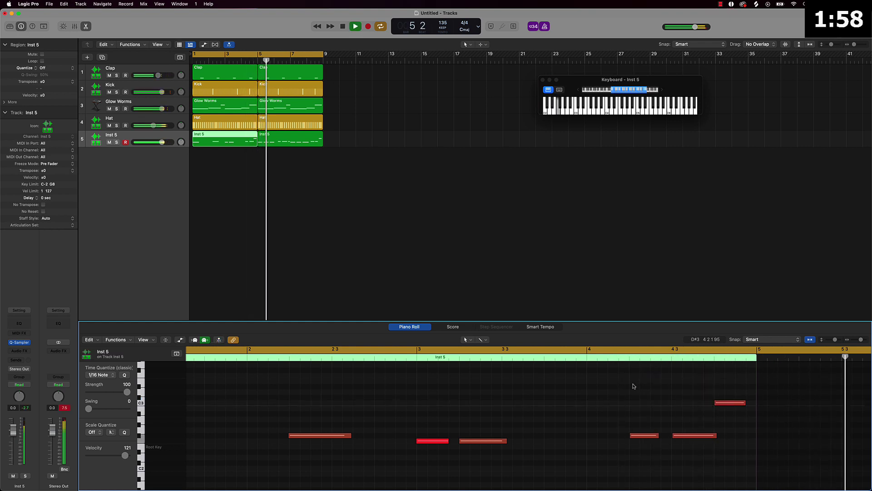
left_click(232, 134)
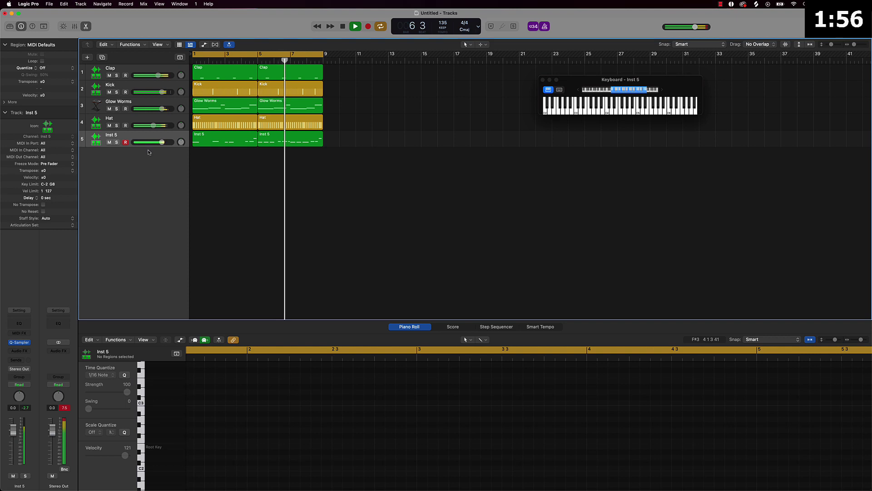
- Rename the Inst 5 track to 808 and select all regions in the arrangement
double_click(116, 136)
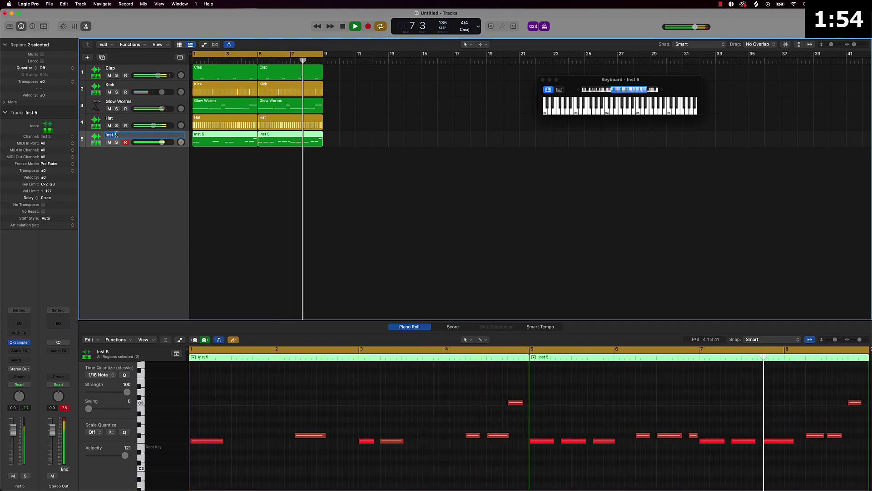
type("808")
key("Return")
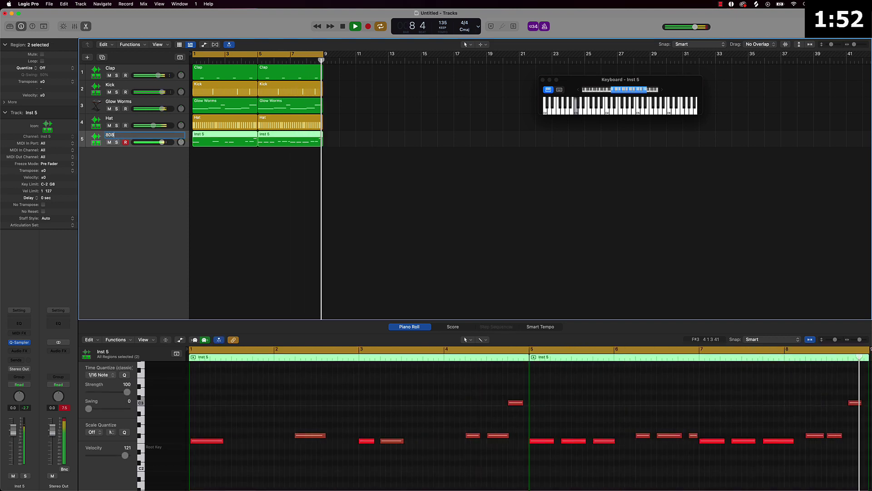
key("super+a")
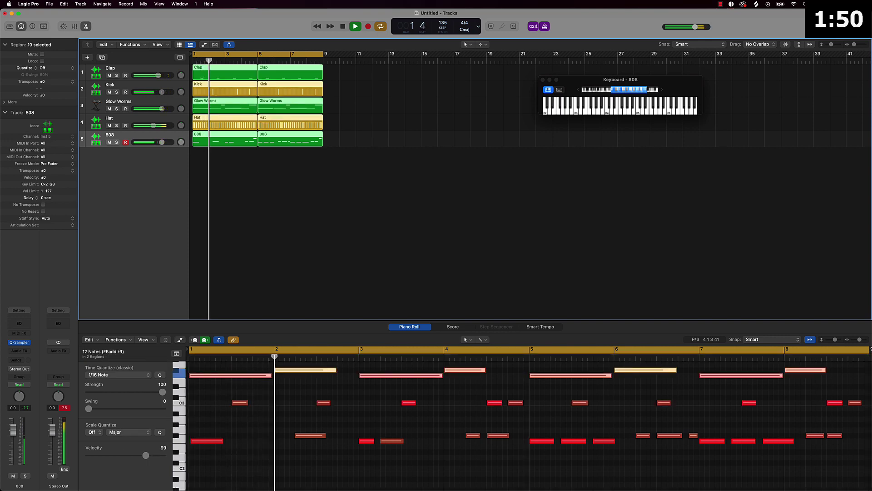
- Show the mixer and lower the Kick track's volume to -1.0 dB
left_click(111, 87)
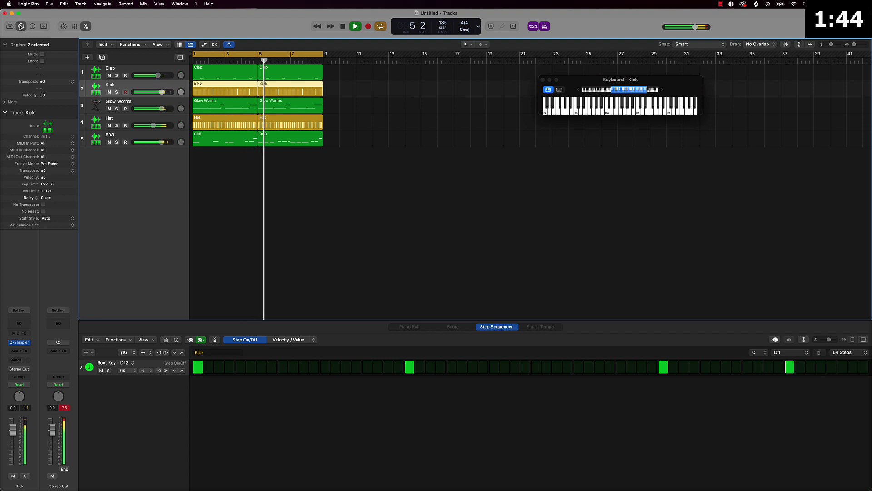
left_click(75, 26)
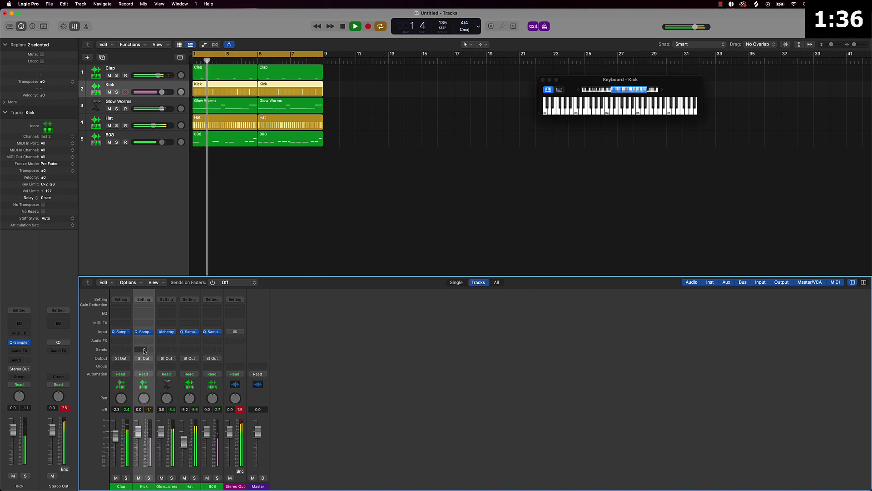
left_click(151, 335)
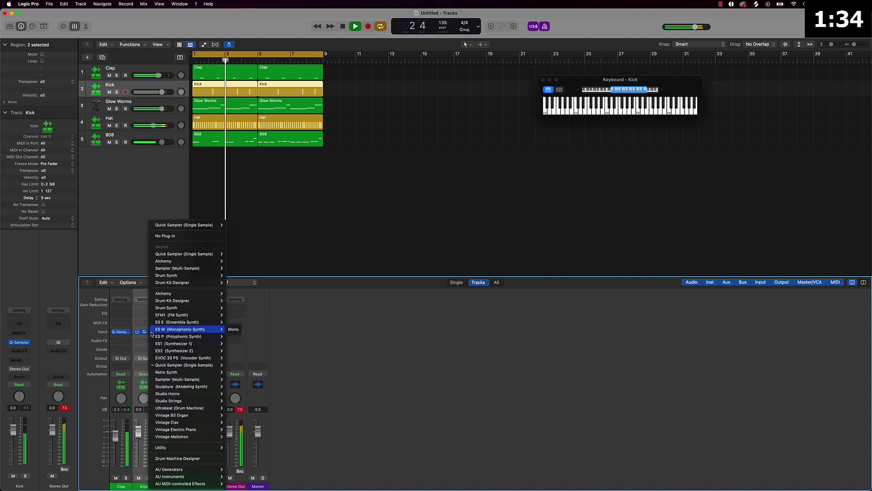
mouse_move(187, 366)
left_click(234, 366)
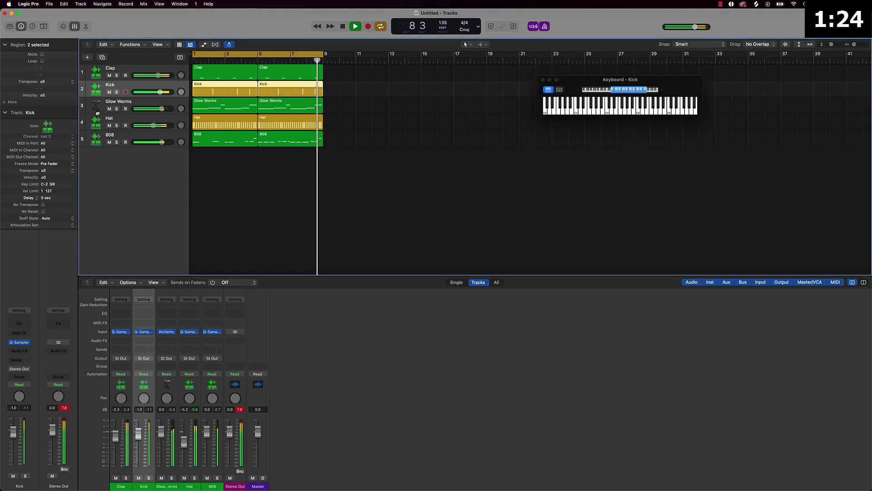
- Move the Glow Worms track below the 808 track, stop playback and select the moved track with its regions
left_click_drag(105, 106, 105, 139)
key("space")
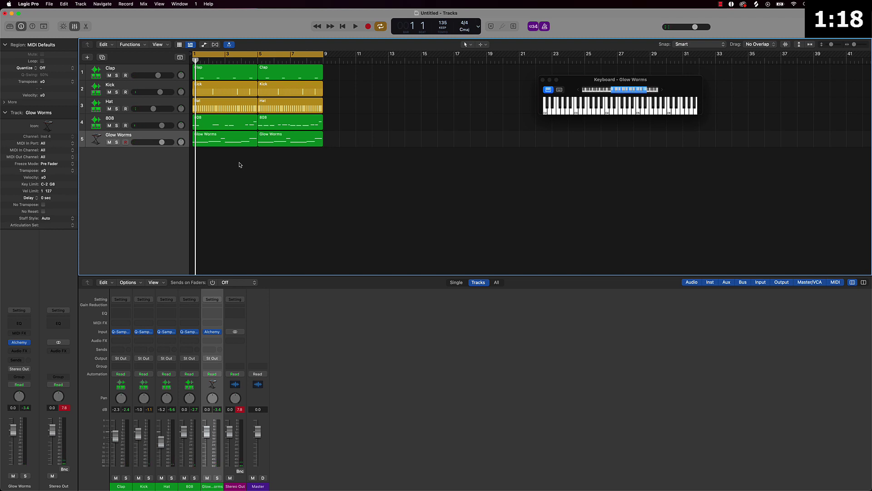
left_click(157, 136)
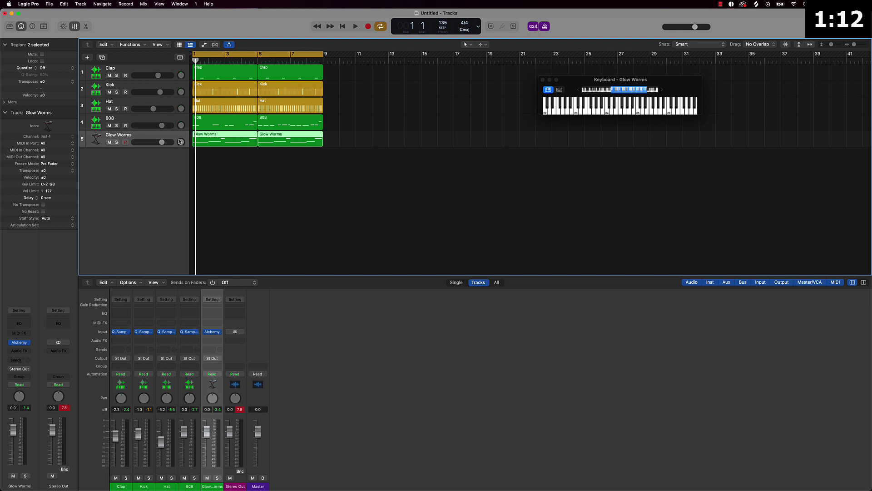
key("super+d")
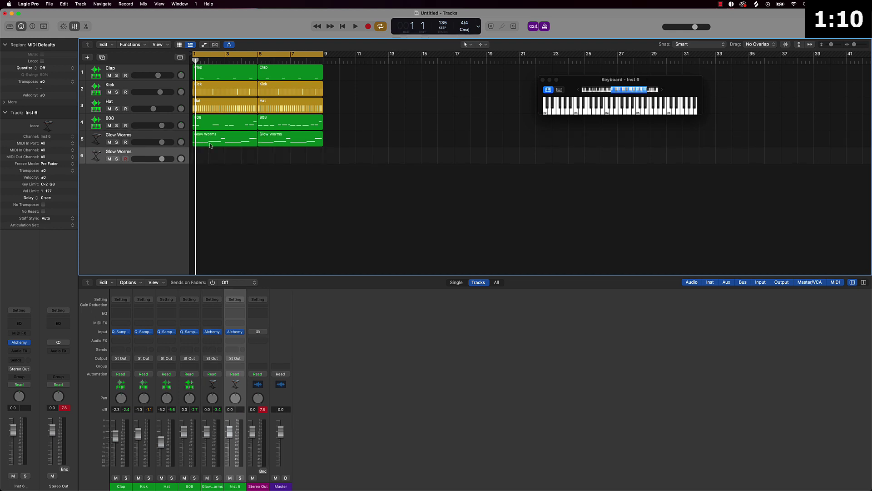
left_click_drag(209, 146, 283, 142)
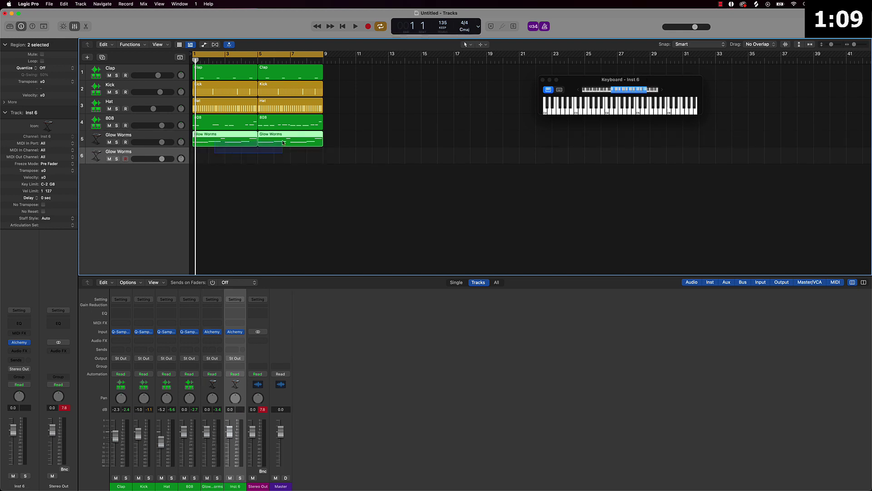
key("super+z")
- Bounce the two Glow Worms regions in place to a new track named Glow Worms_bip and mute the original track
right_click(223, 144)
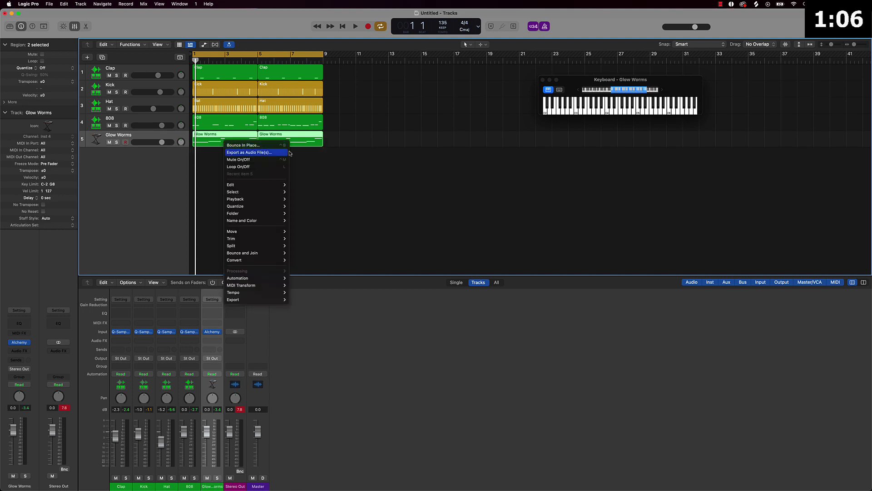
left_click(266, 146)
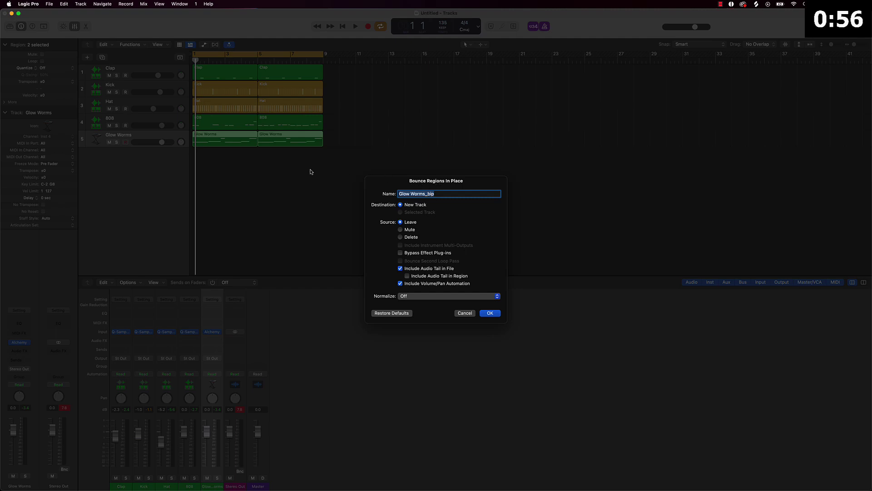
left_click(490, 313)
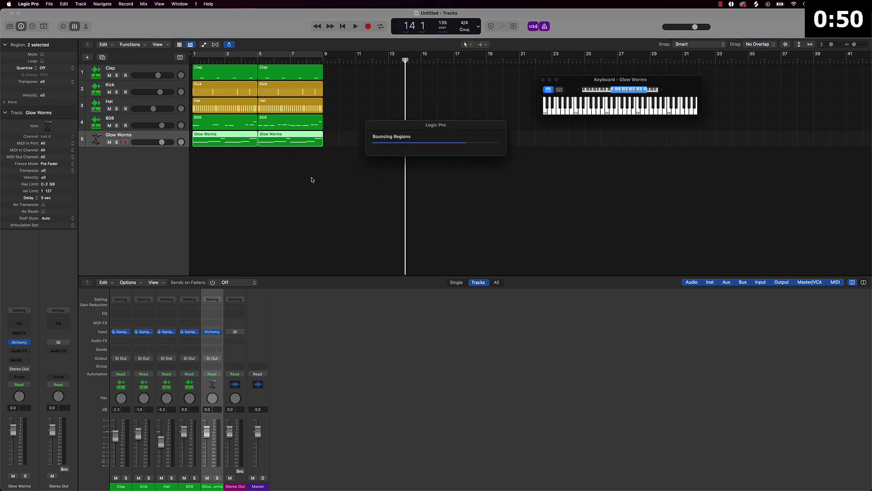
left_click(106, 142)
key("space")
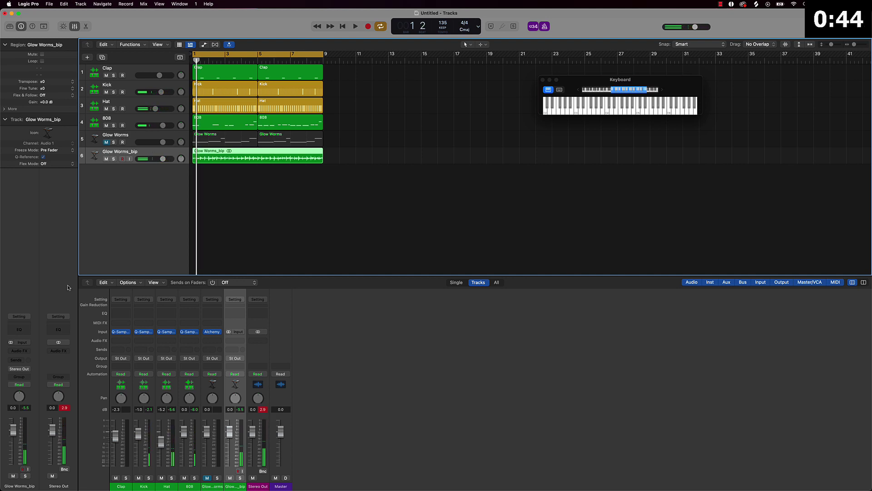
- Add a Channel EQ to the Glow Worms_bip track with a high cut at 1000 Hz and audition it during playback
left_click(29, 328)
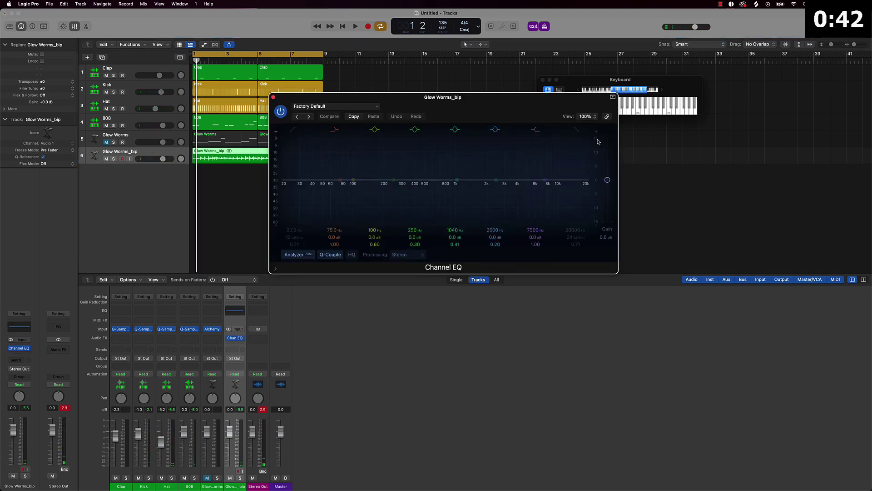
left_click(576, 132)
left_click_drag(575, 230, 575, 233)
key("space")
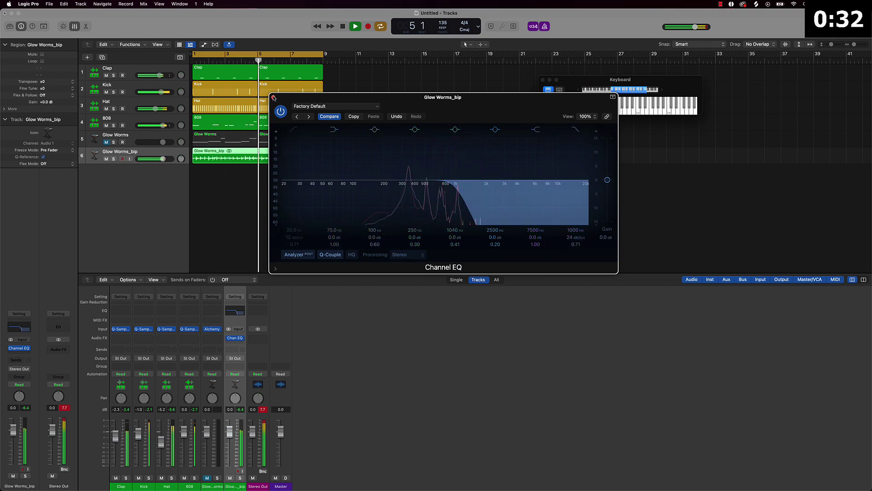
left_click(273, 97)
key("space")
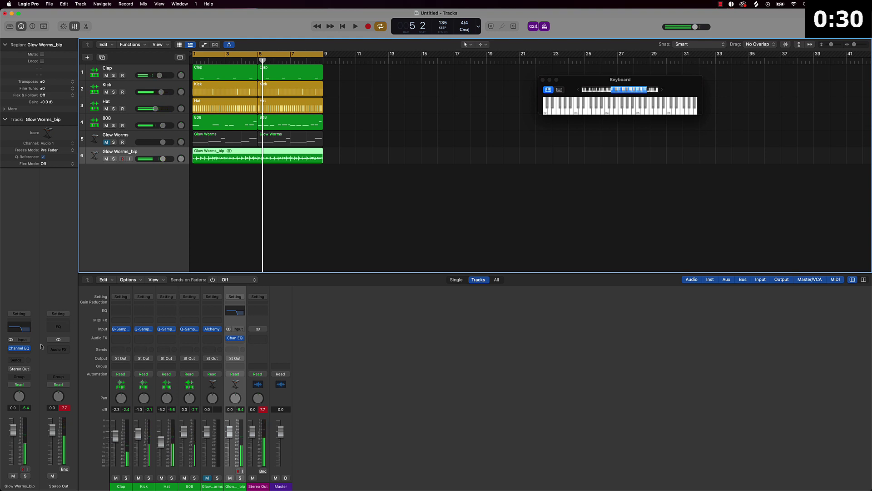
- Insert a stereo Remix FX after the Channel EQ on Glow Worms_bip and set the track's automation mode to Latch
left_click(23, 357)
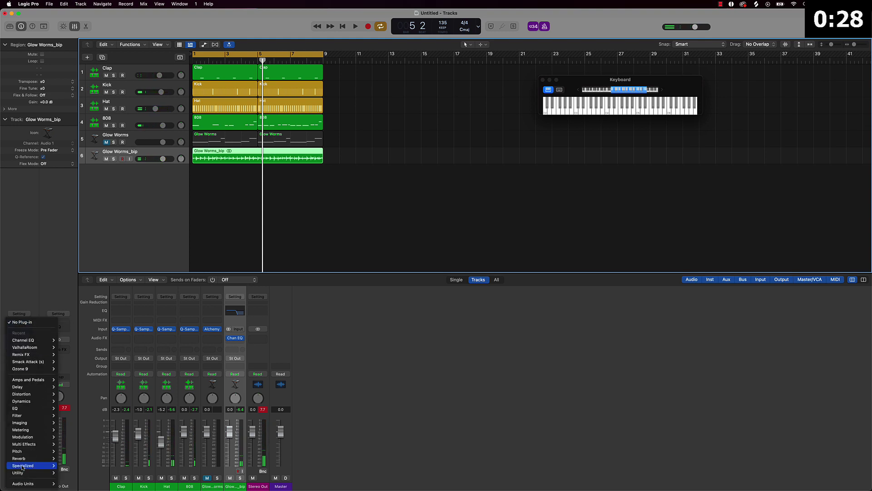
mouse_move(23, 449)
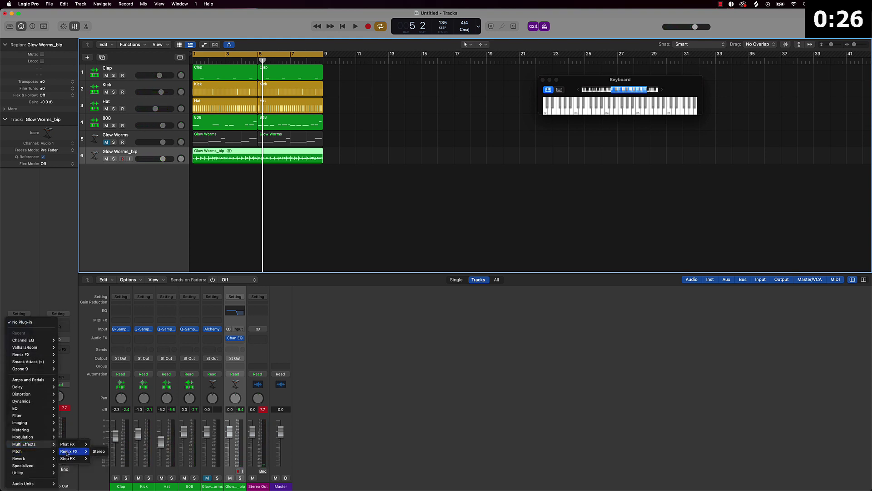
left_click(99, 452)
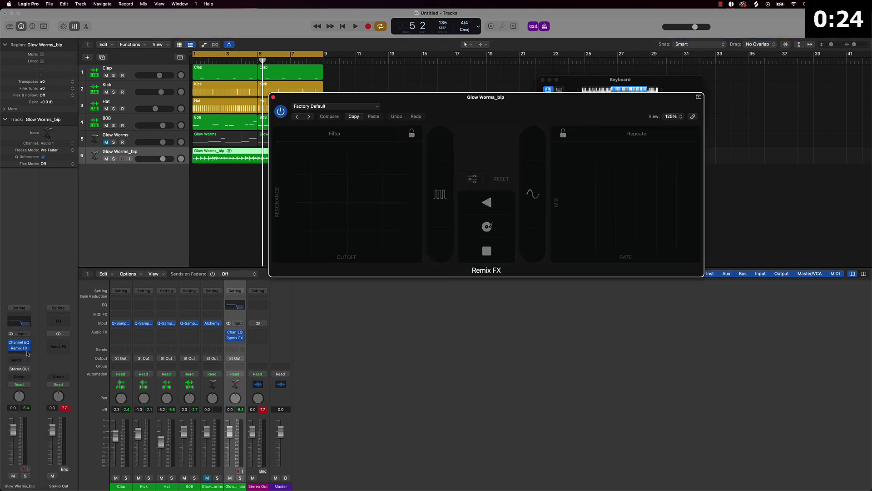
left_click(28, 384)
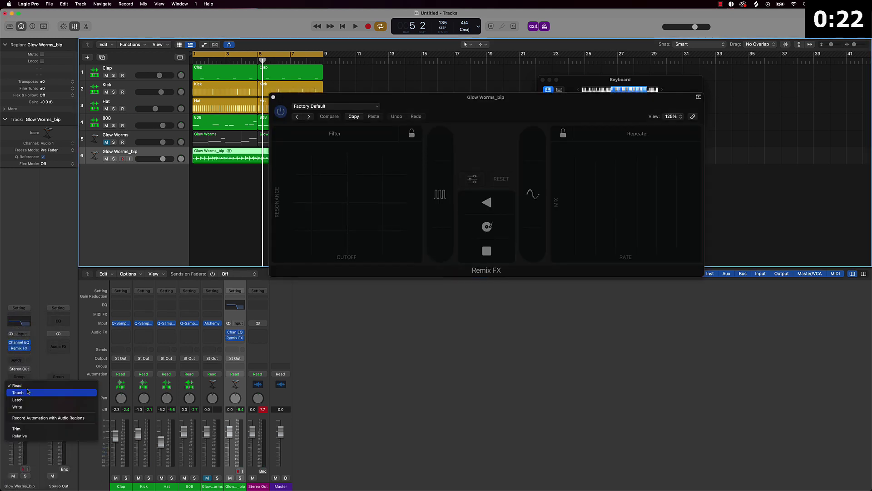
left_click(26, 400)
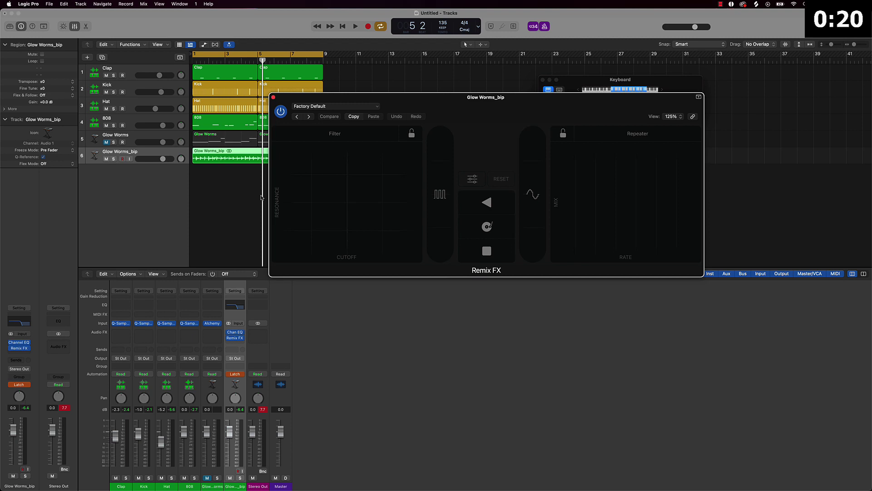
- Play the loop and record Remix FX automation by triggering the gater and tape-stop effects, finishing with the plug-in closed and playback stopped
left_click_drag(414, 99, 479, 116)
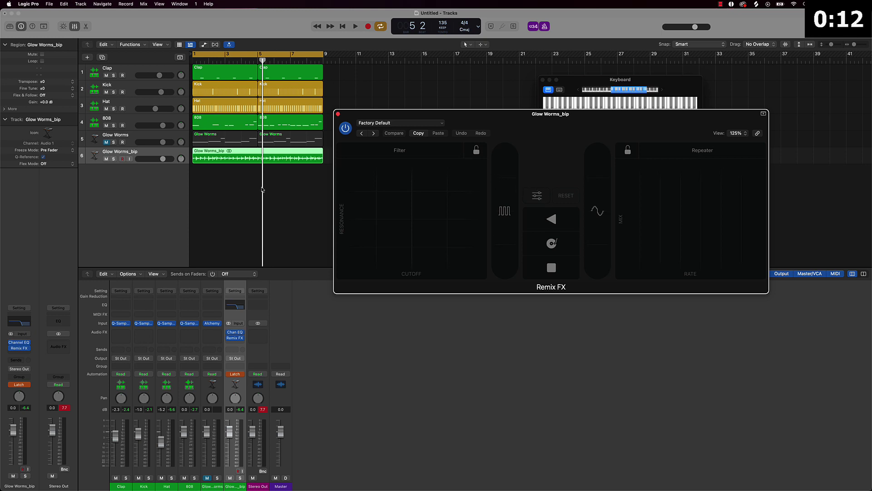
key("space")
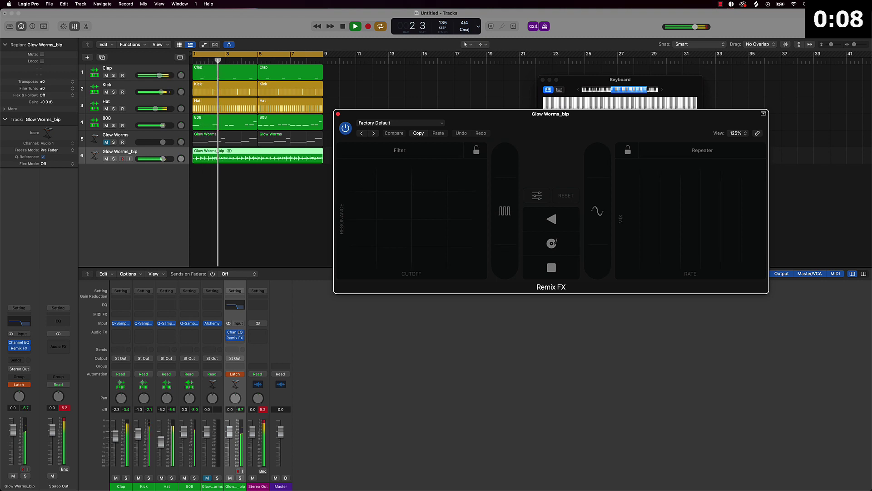
mouse_move(507, 250)
left_mouse_down()
mouse_move(503, 241)
mouse_move(504, 249)
left_mouse_up()
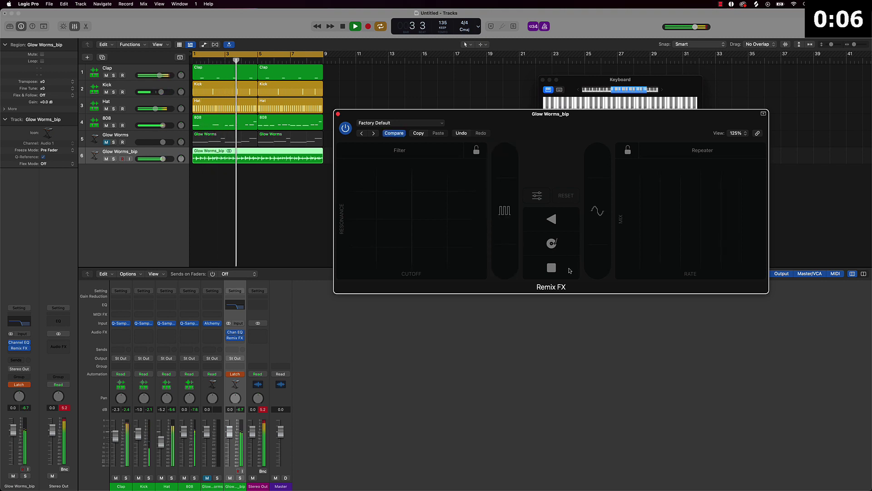
left_click(551, 267)
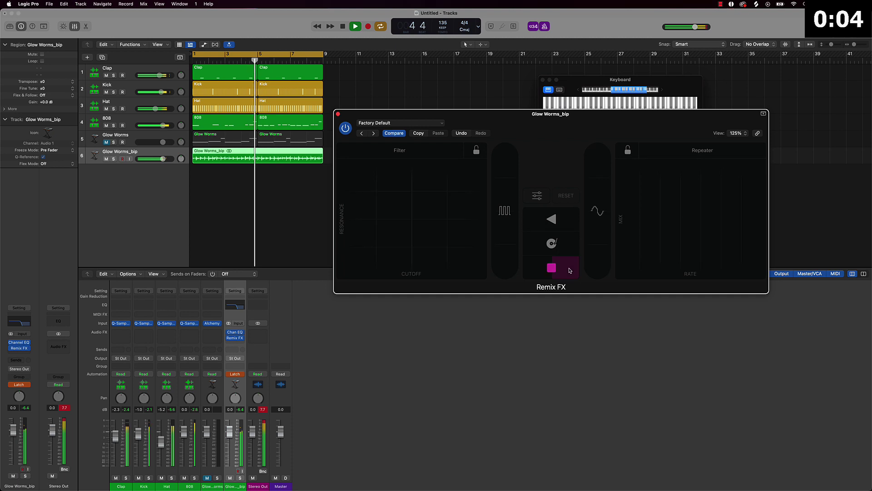
left_click(507, 248)
left_click_drag(507, 248, 509, 250)
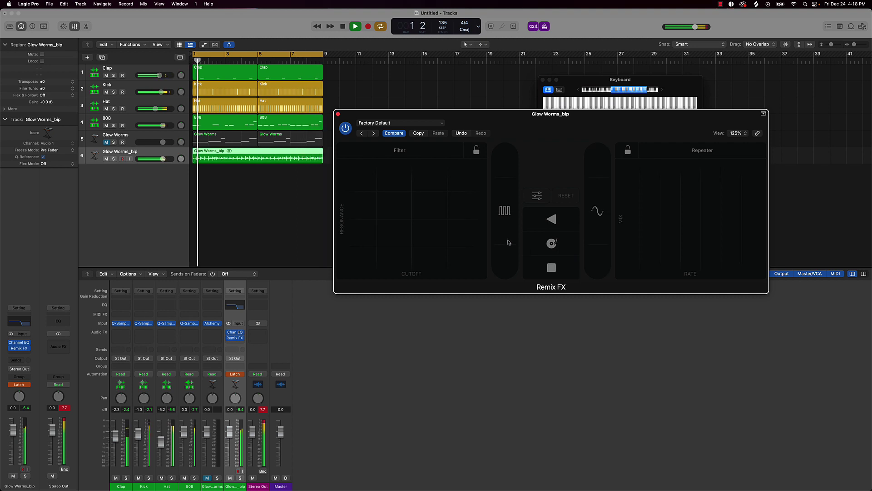
left_click(338, 114)
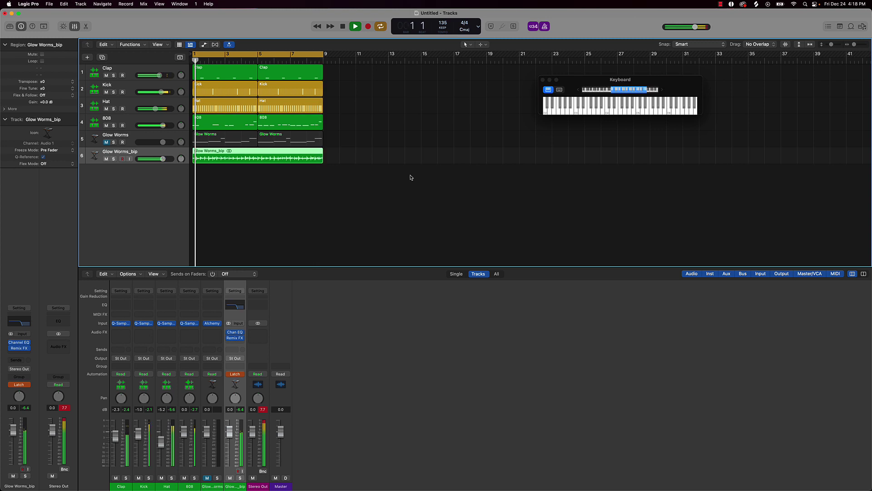
key("space")
- Set the Glow Worms_bip track's automation mode back to Read
left_click(378, 179)
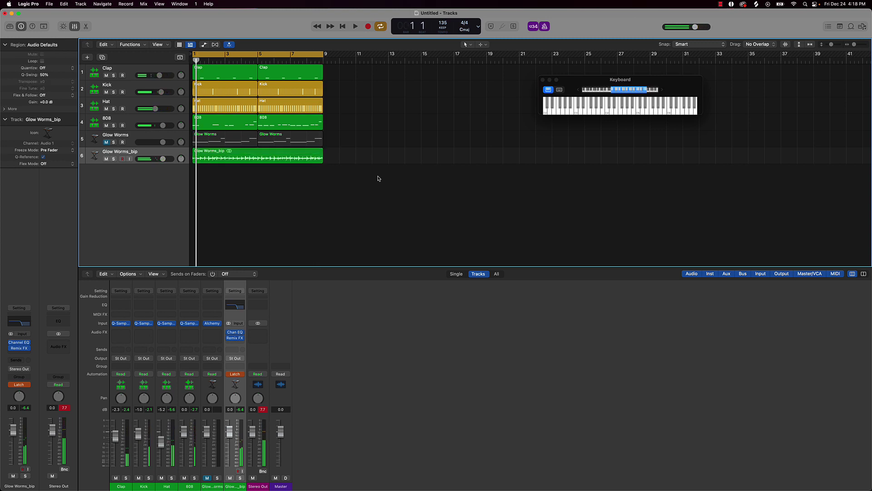
left_click(30, 384)
left_click(33, 372)
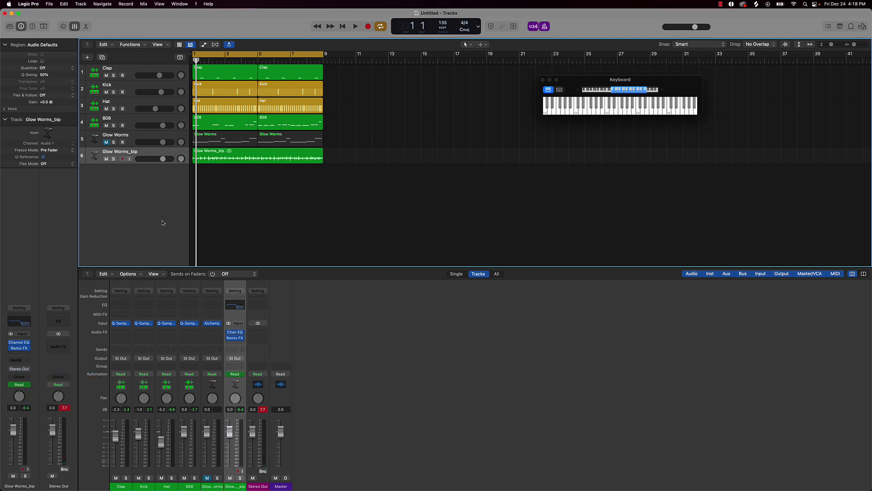
- Select the Glow Worms_bip region and show the automation lanes for all tracks
left_click(138, 153)
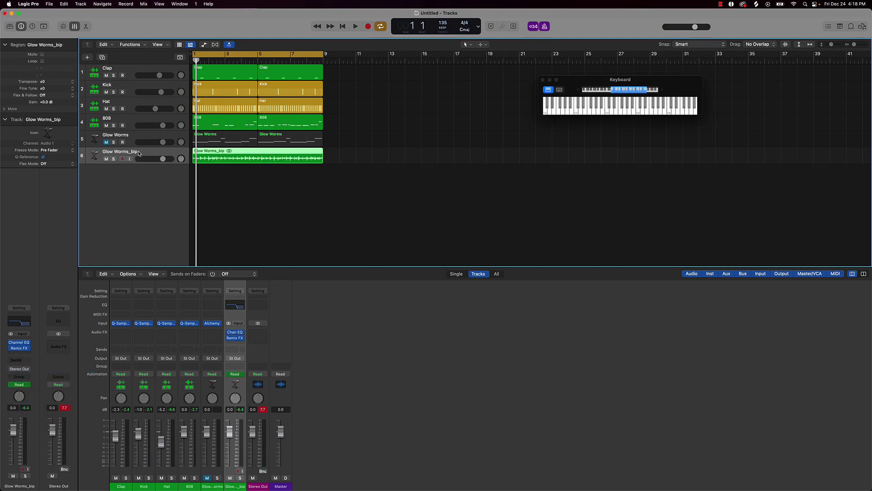
left_click(216, 159)
left_click(215, 162)
key("a")
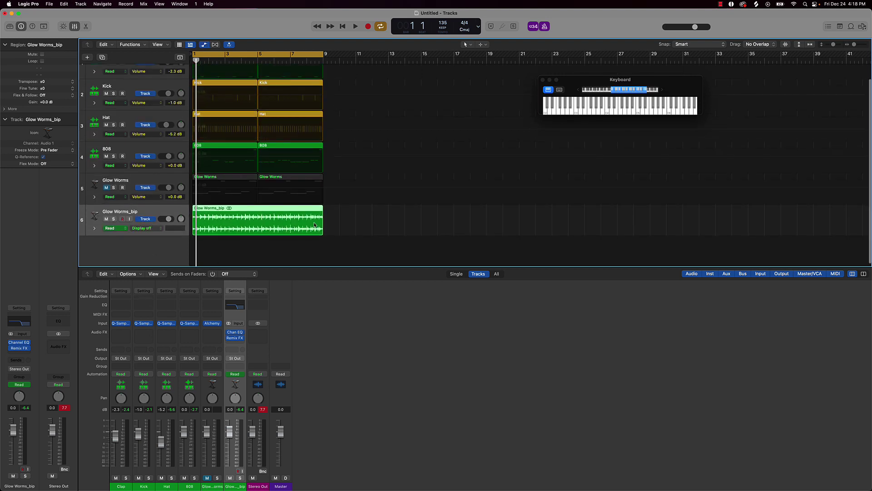
- Show the Remix FX Tape Stop On/Off automation on Glow Worms_bip and move its two off points exactly to bars 5 and 9
left_click(153, 230)
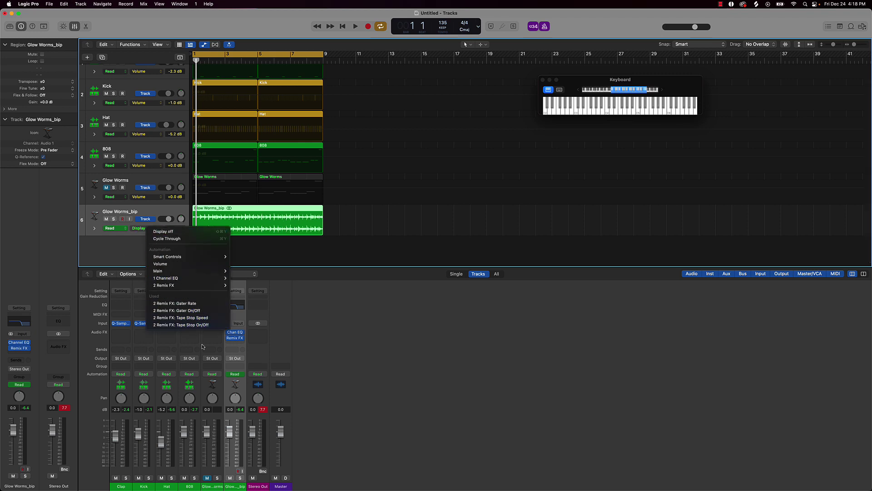
left_click(198, 324)
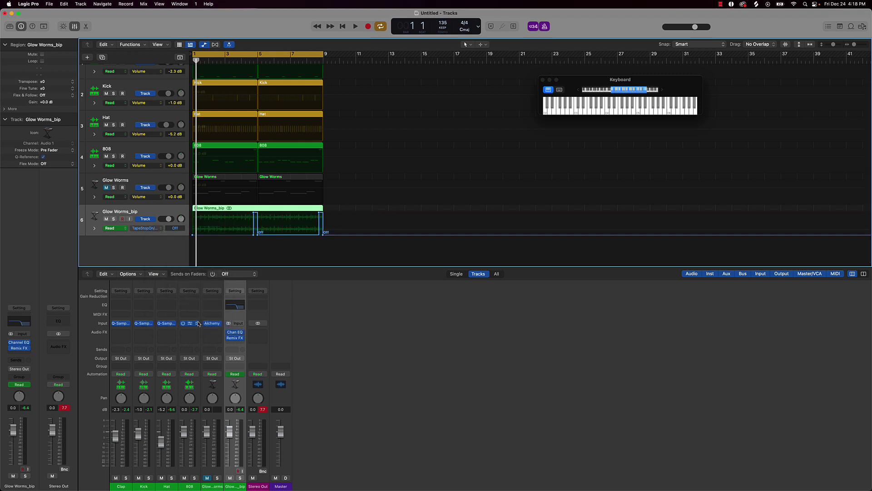
scroll(330, 245, "up", 5)
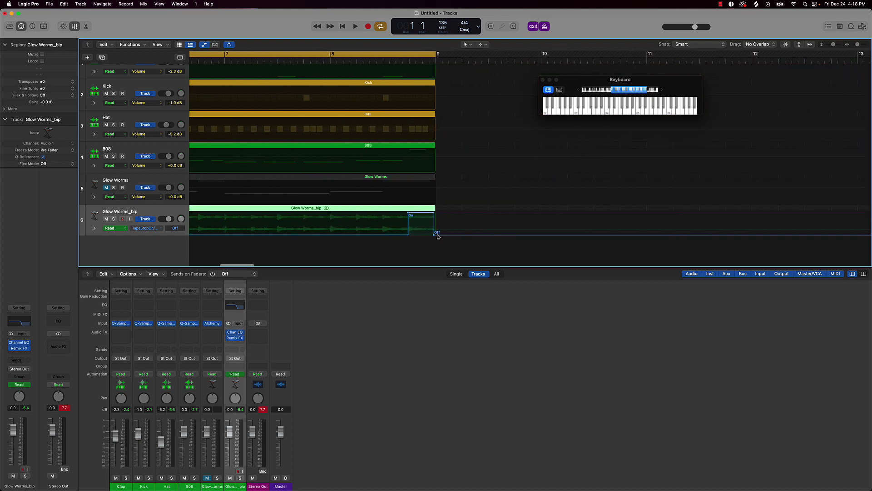
left_click(433, 237)
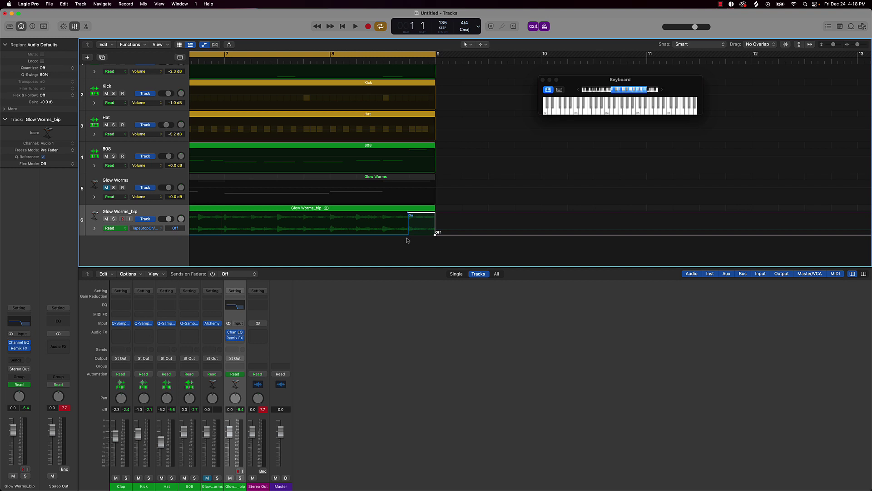
scroll(352, 240, "left", 8)
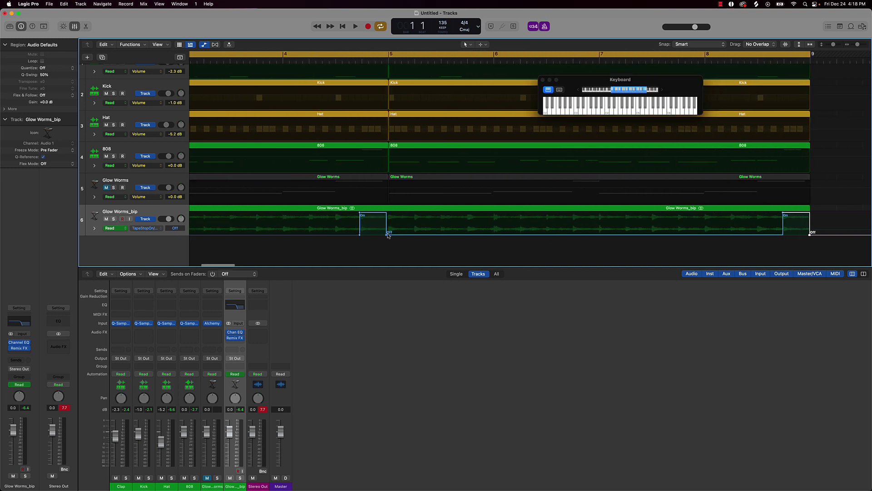
left_click(386, 237)
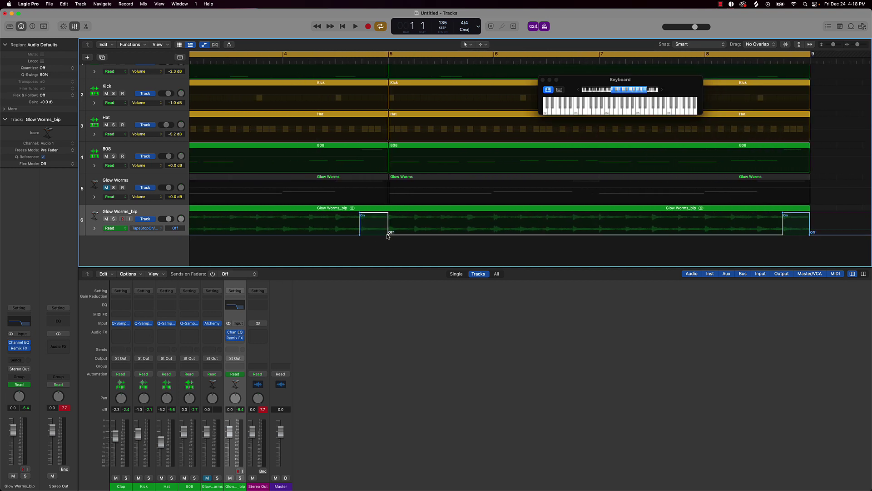
- Play the loop to check the tape stops, with the automation lanes hidden, and stop playback
key("space")
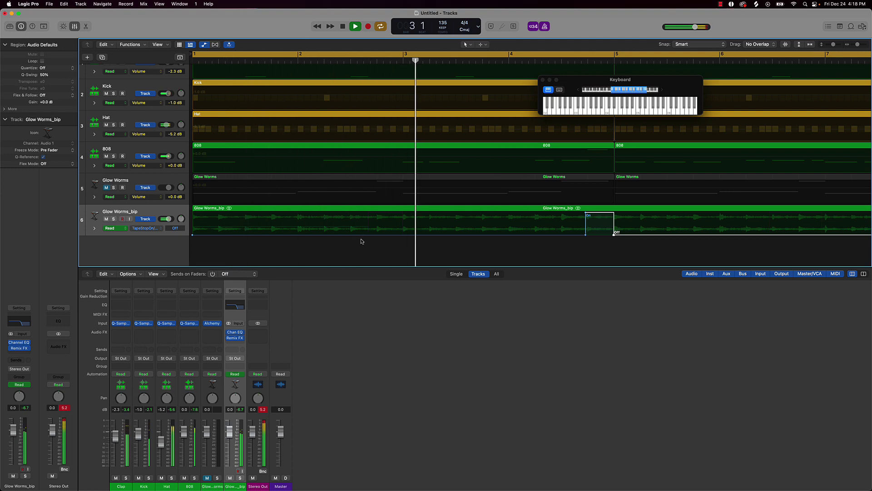
key("a")
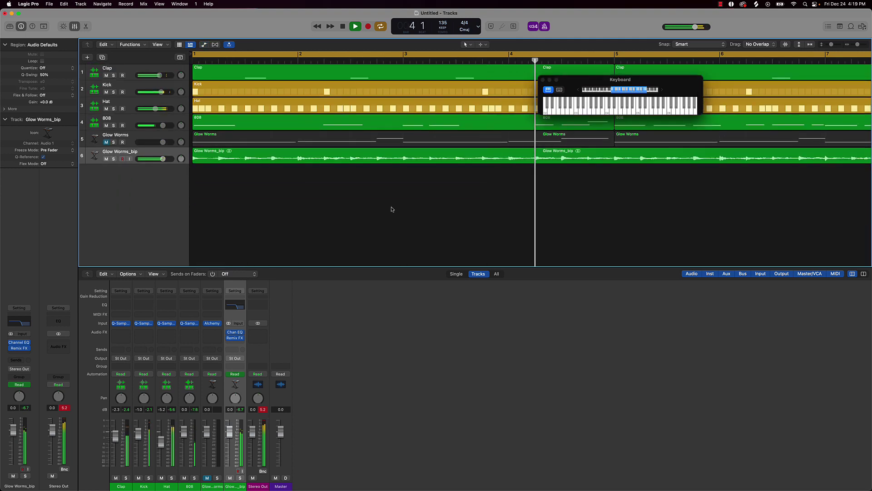
scroll(392, 209, "right", 5)
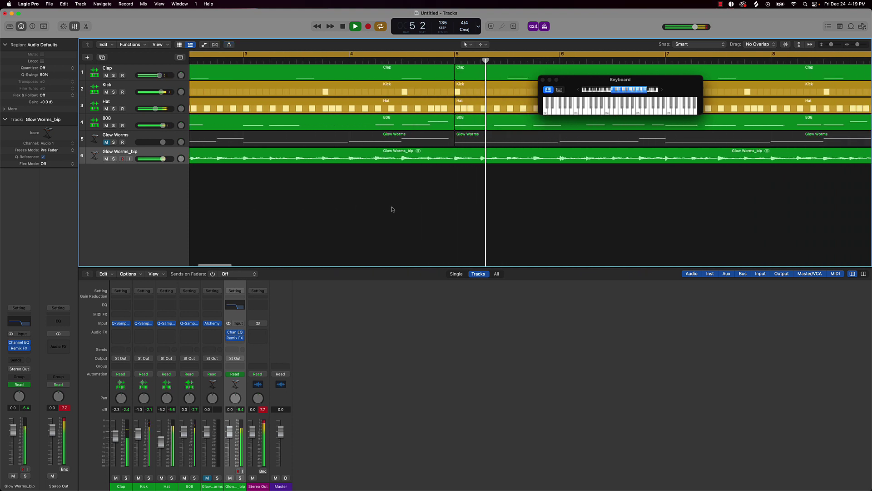
scroll(392, 209, "right", 10)
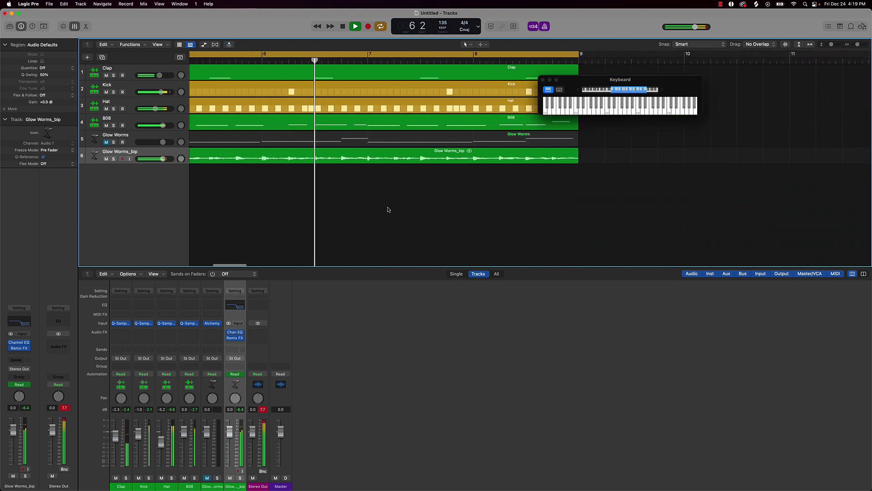
scroll(388, 209, "right", 1)
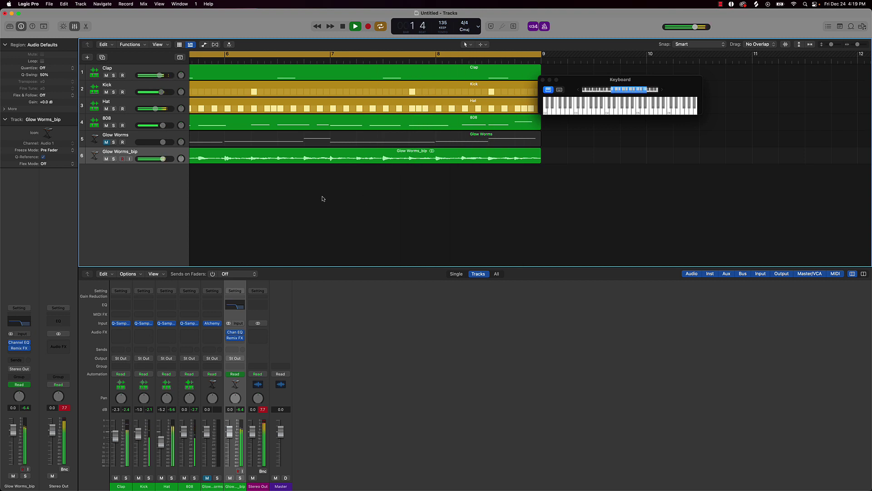
key("space")
scroll(322, 193, "left", 1)
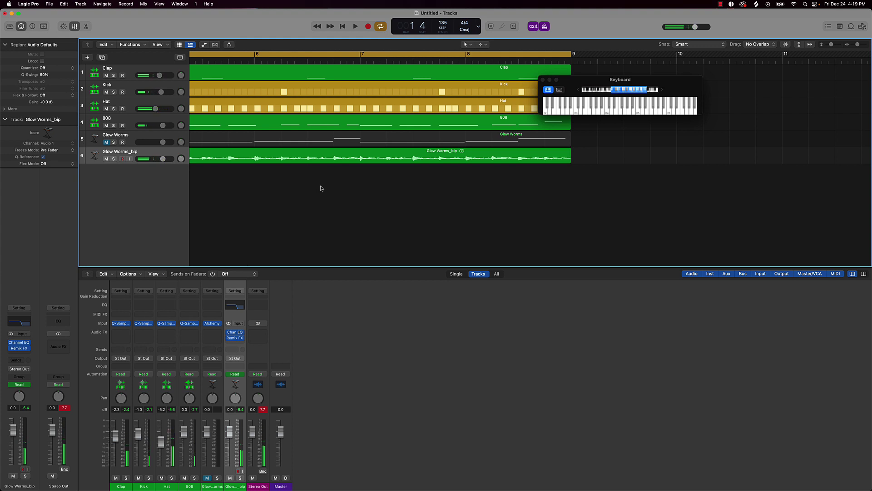
- Add a short fade-out at the end of the Glow Worms_bip region with the Fade Tool
key("t")
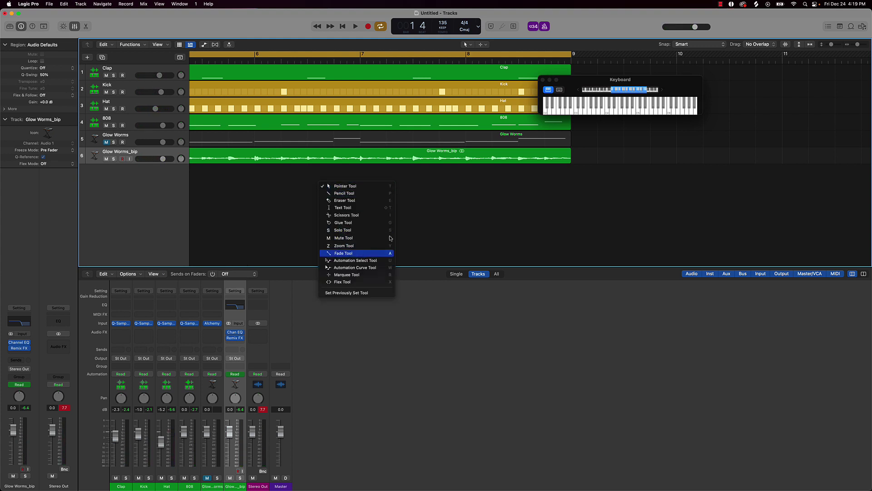
key("Return")
left_click(570, 154)
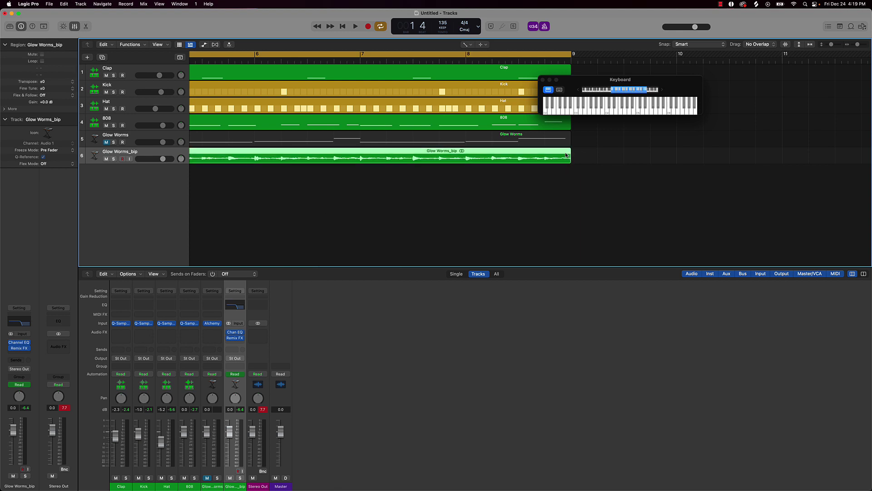
- Play all eight bars from the start to check the end of the loop, and stop playback
scroll(421, 158, "left", 15)
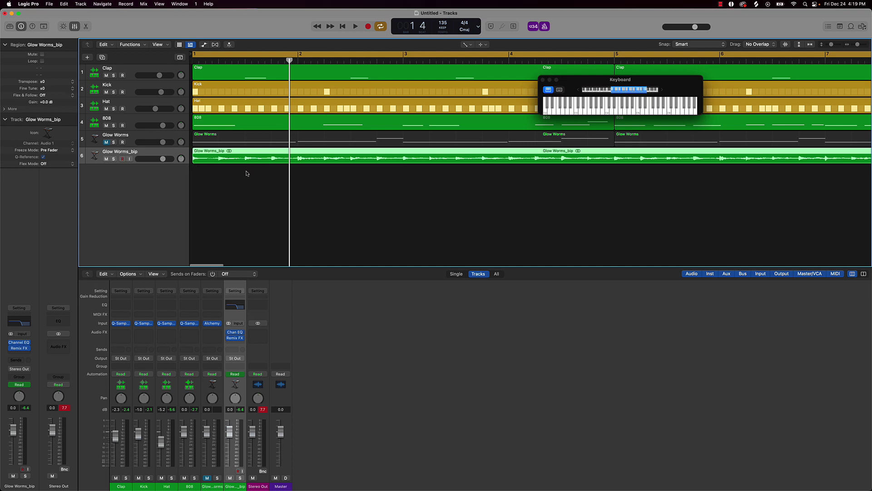
key("space")
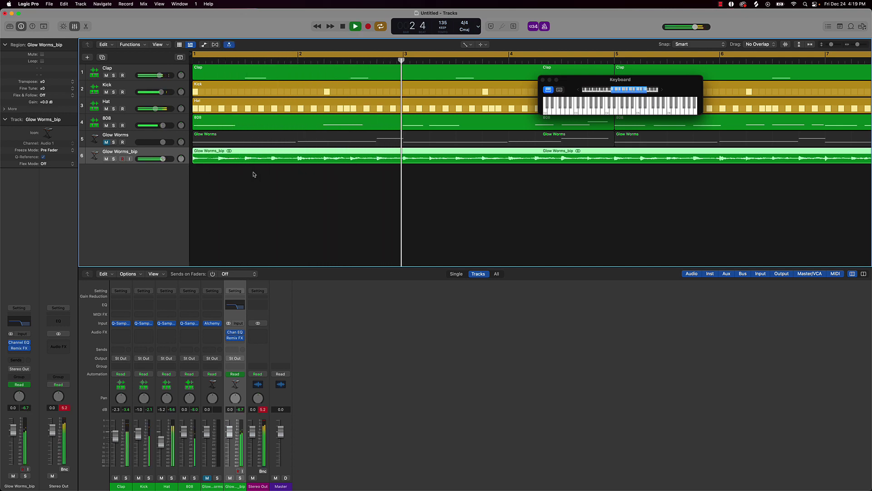
left_click(380, 197)
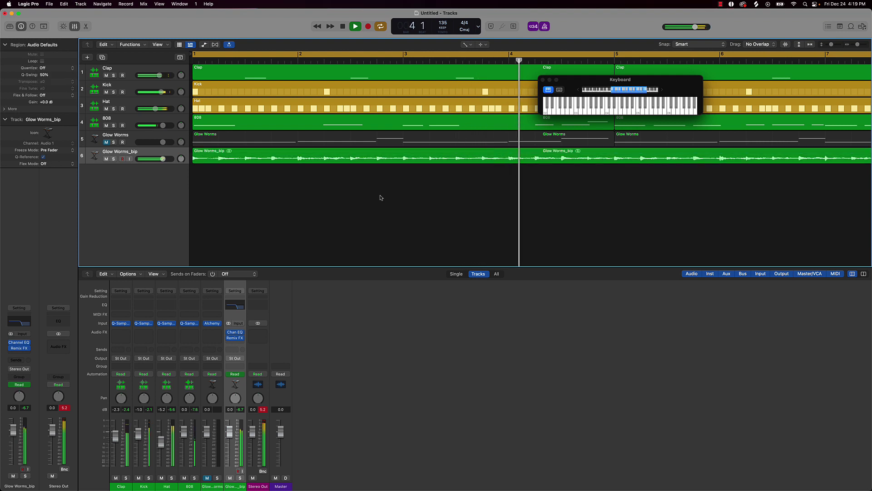
scroll(381, 197, "down", 5)
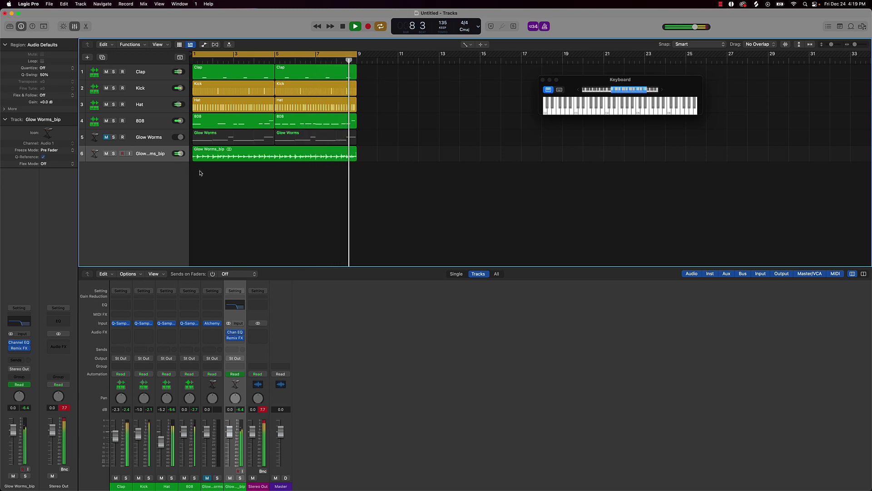
key("space")
- Return to the Pointer Tool, create a Quick Sampler (Original) track from the Glow Worms_bip region, and mute the source audio track
left_click(206, 159)
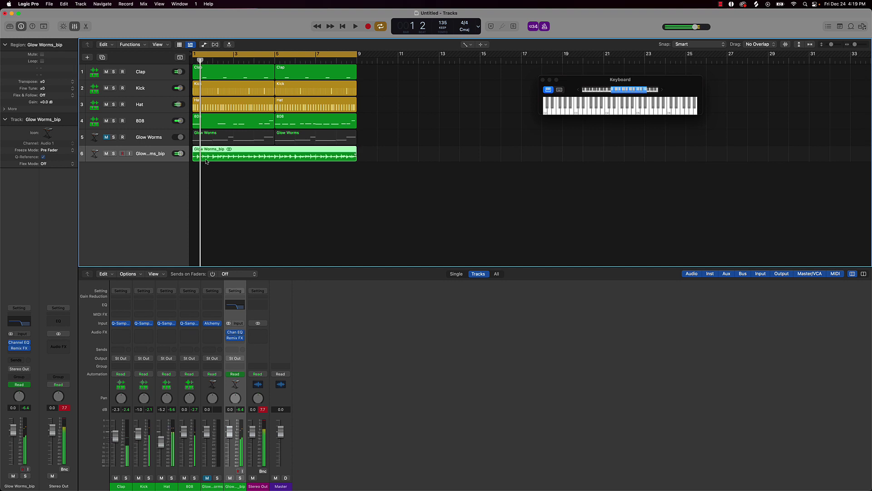
key("t")
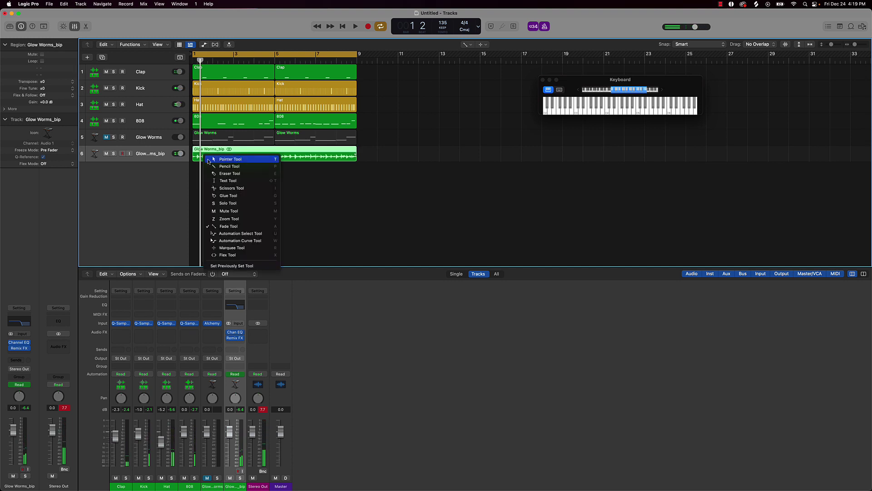
left_click(213, 159)
left_click_drag(213, 159, 176, 181)
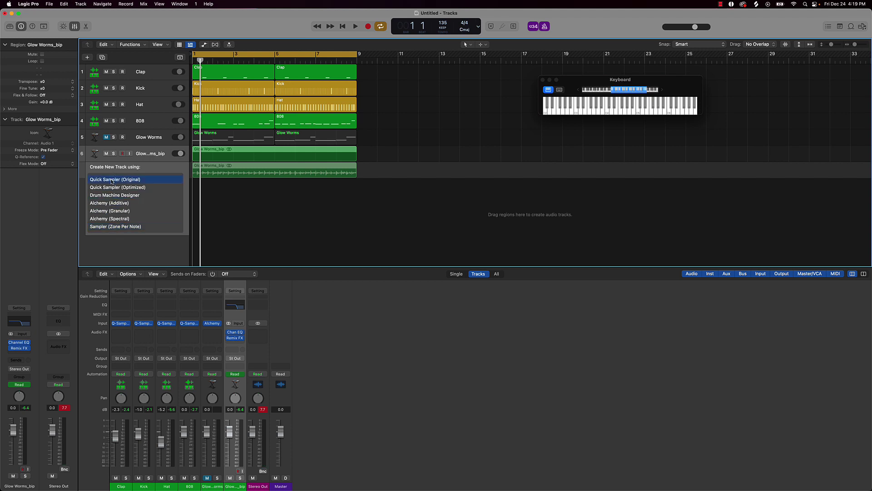
left_click_drag(119, 181, 119, 182)
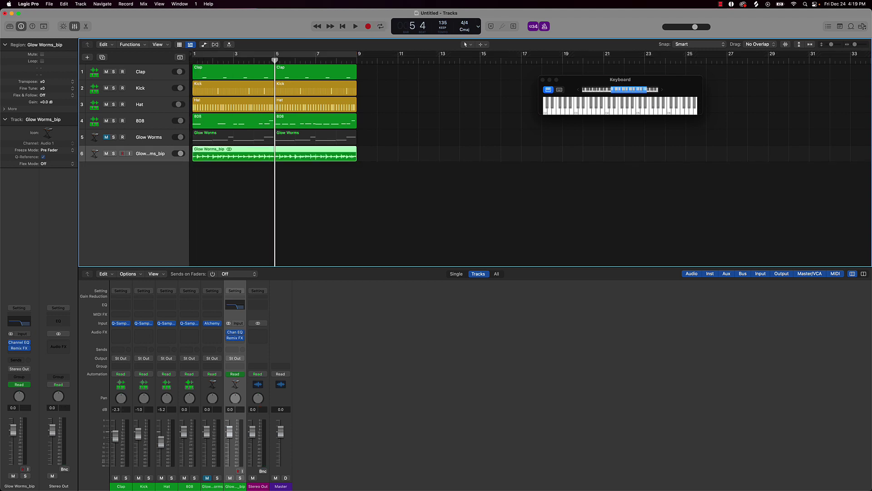
left_click(105, 153)
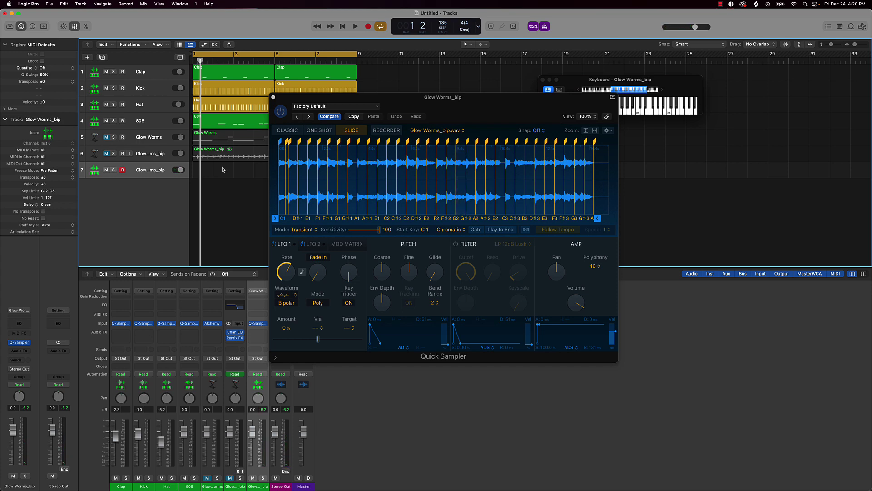
- Record an eight-bar pattern of the sliced melody on the Quick Sampler track, finishing with the plug-in closed and the transport stopped
key("space")
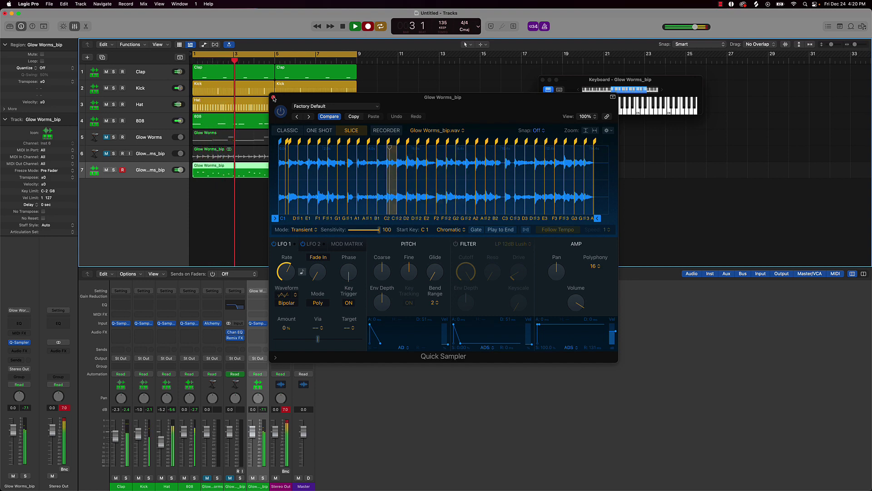
left_click(274, 98)
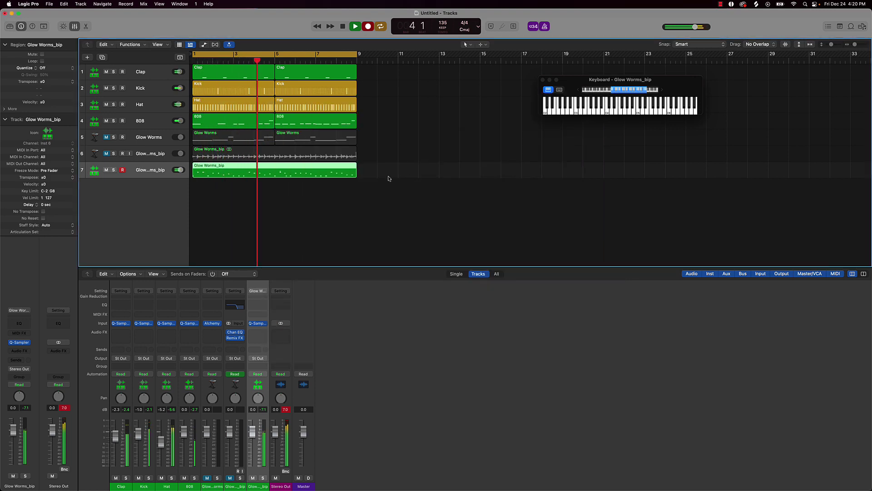
key("space")
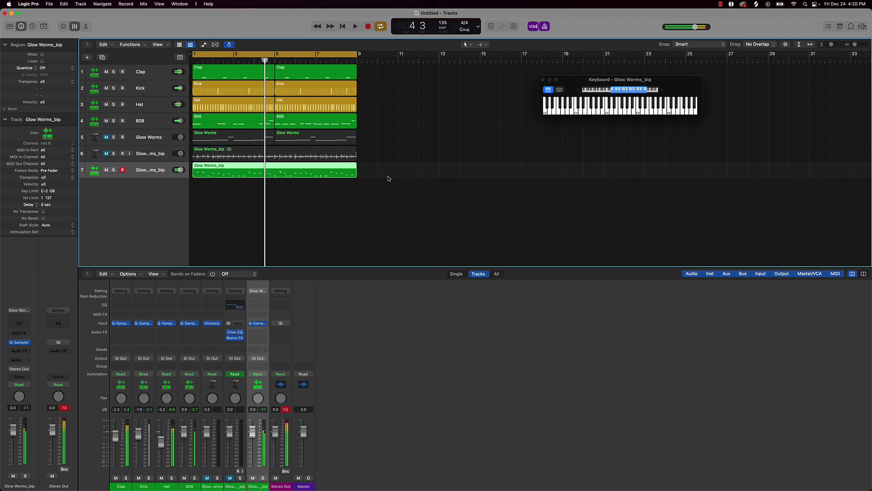
- Quantize all notes of the recorded slice region to 1/16 in the Piano Roll and delete the stray highest note just after bar 5
double_click(299, 170)
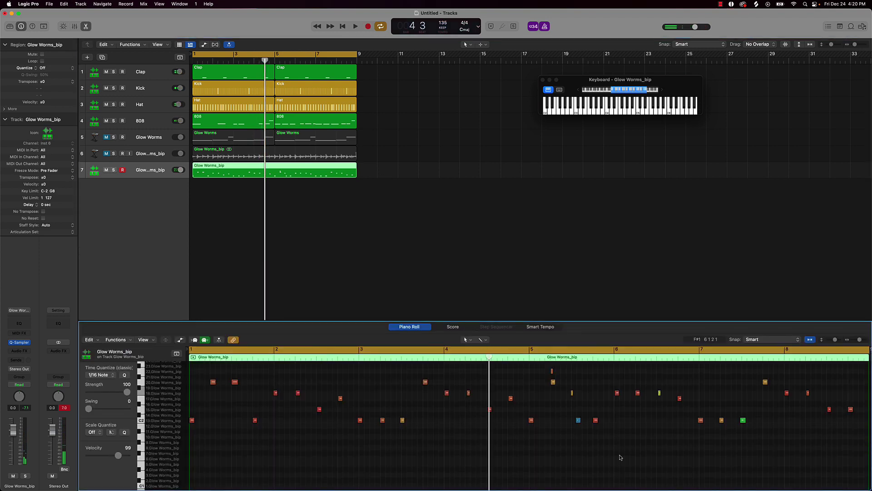
key("super+a")
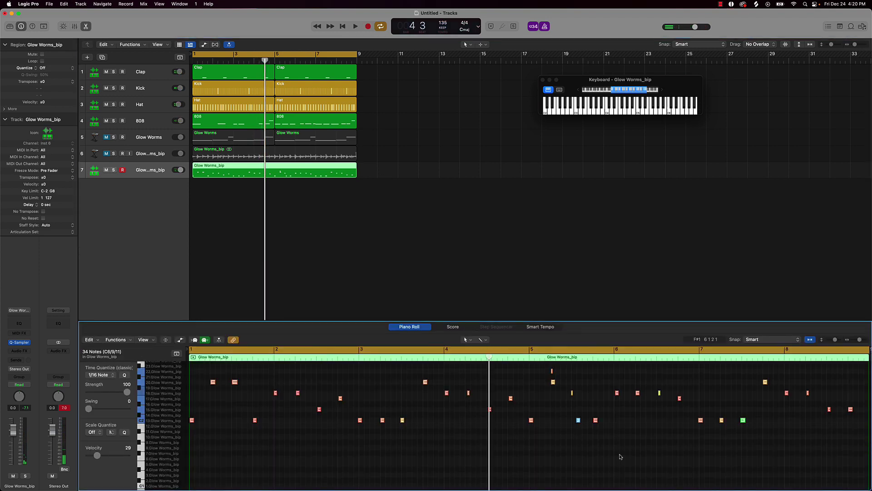
left_click(122, 375)
left_click(591, 356)
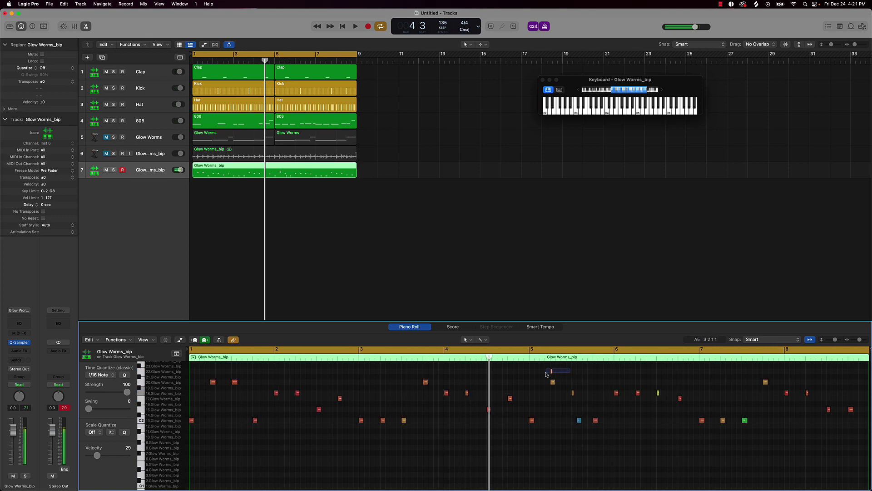
left_click_drag(552, 371, 553, 382)
- Select all notes in the slice region and show their channel 13 Note Velocity lane
key("super+a")
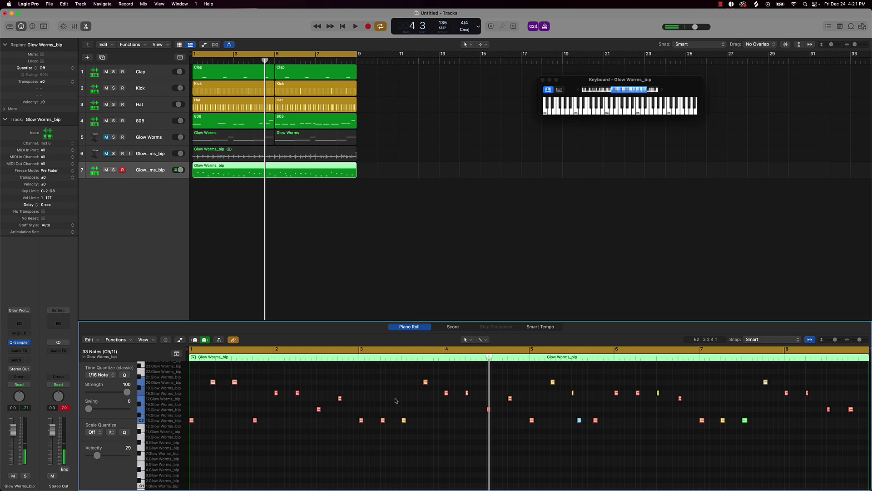
left_click(180, 340)
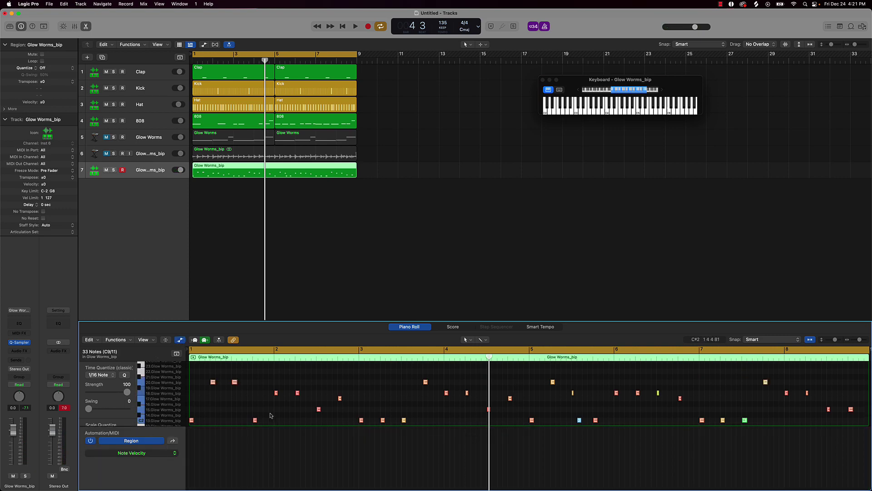
left_click(175, 453)
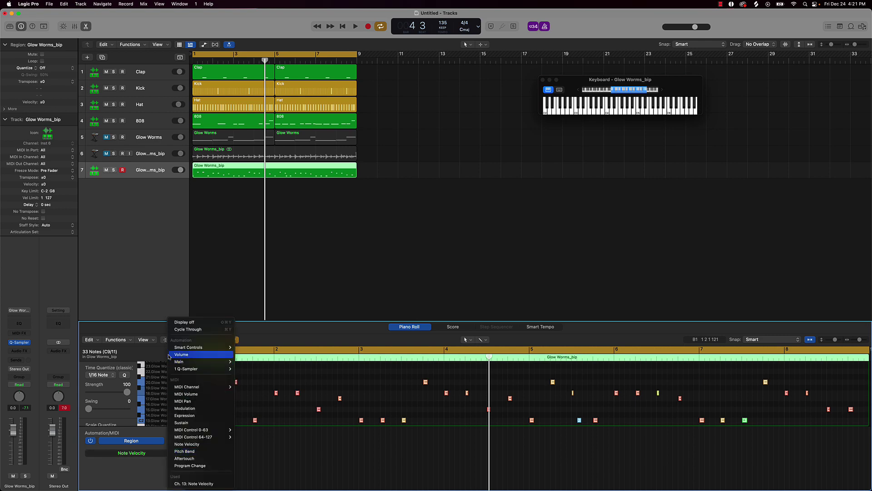
left_click(171, 442)
left_click(172, 441)
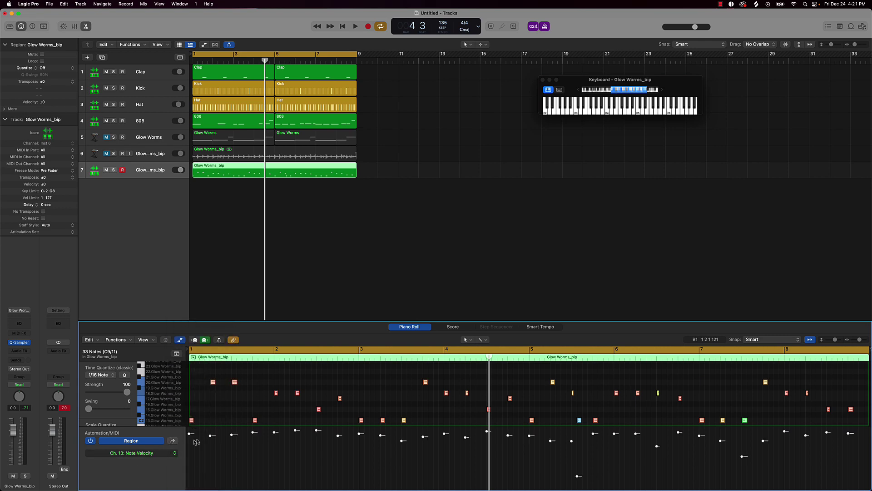
- Raise the velocities of all slice notes to the maximum, including the quietest one after bar 5, and play the loop to check
left_click_drag(212, 437, 212, 425)
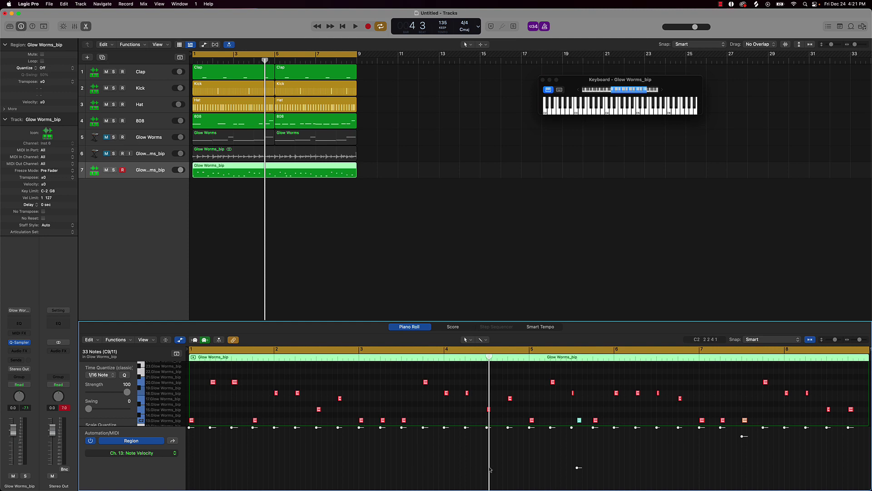
left_click_drag(577, 469, 578, 444)
left_click(595, 409)
key("space")
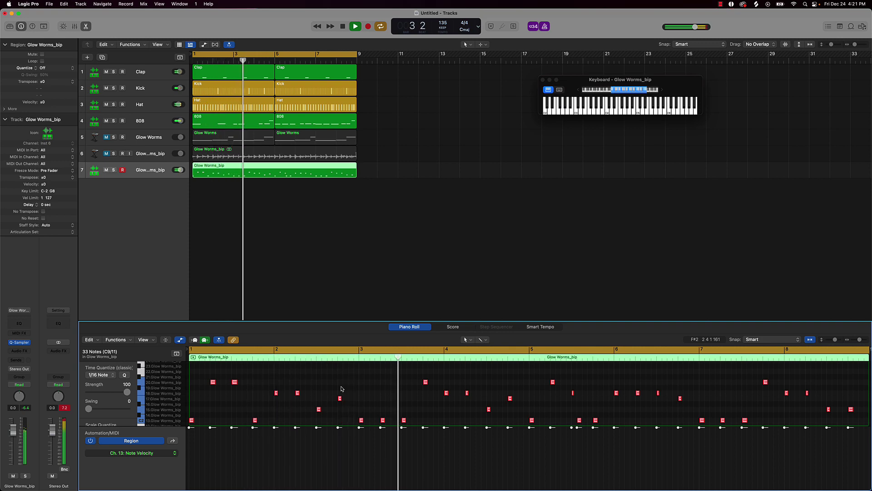
key("space")
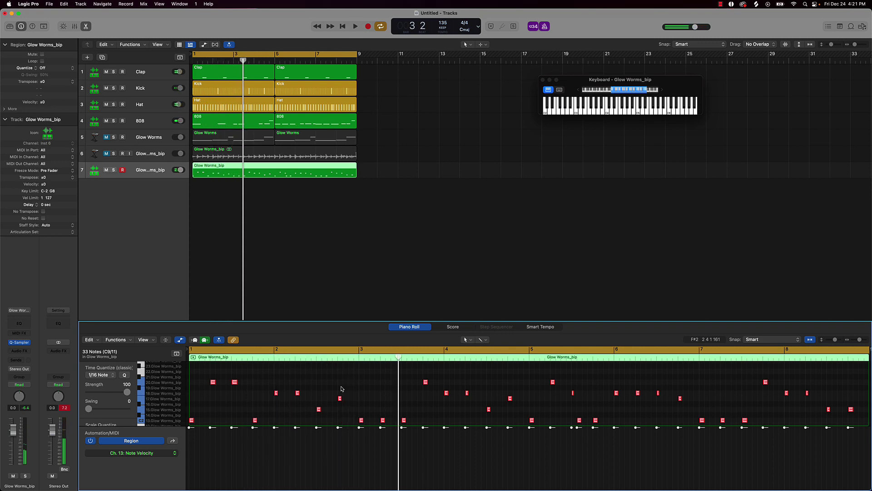